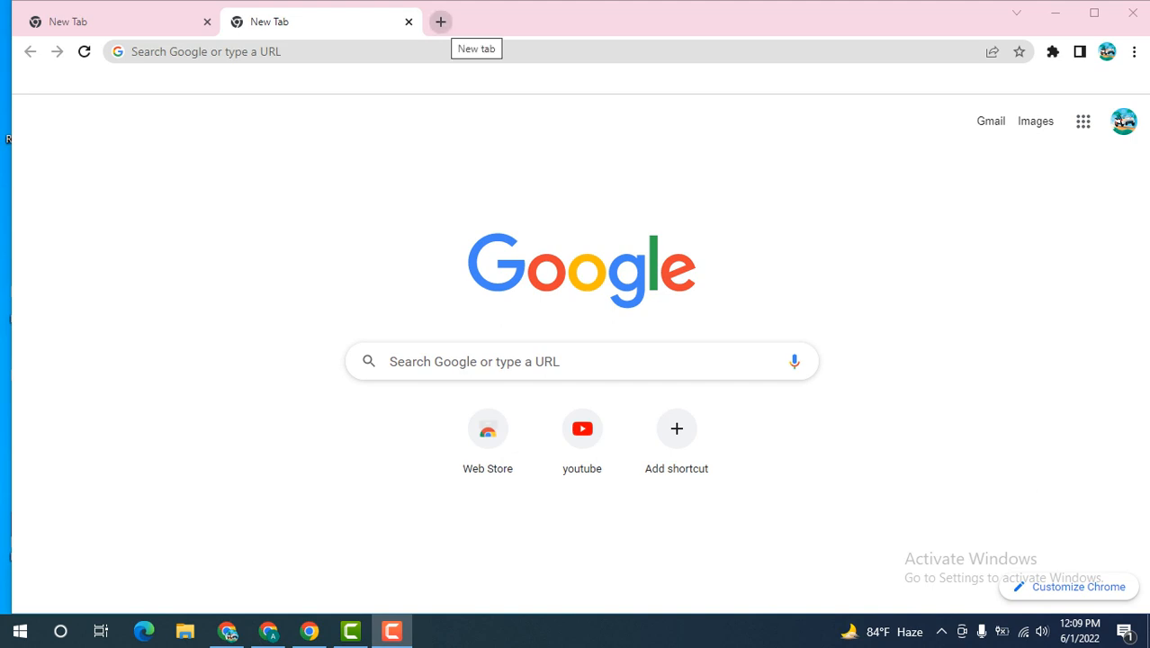
Step: Search Google in a new tab for "google extention" and open the Extensions - Chrome Web Store result
{"action": "left_click", "coordinate": [439, 22]}
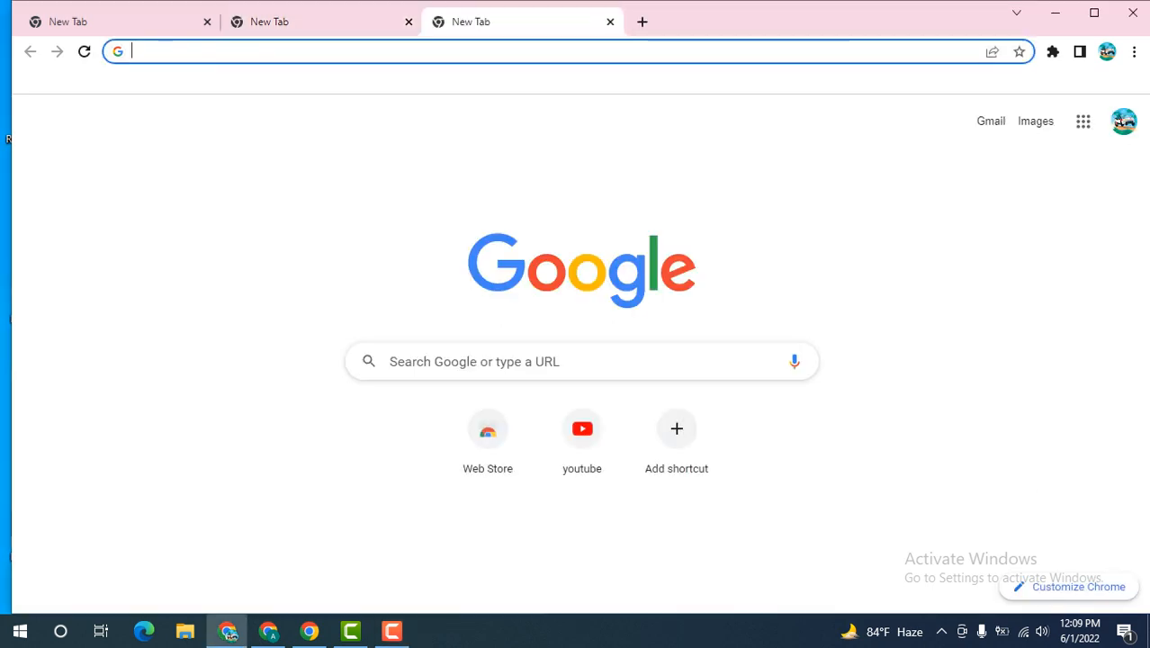
{"action": "left_click", "coordinate": [378, 51]}
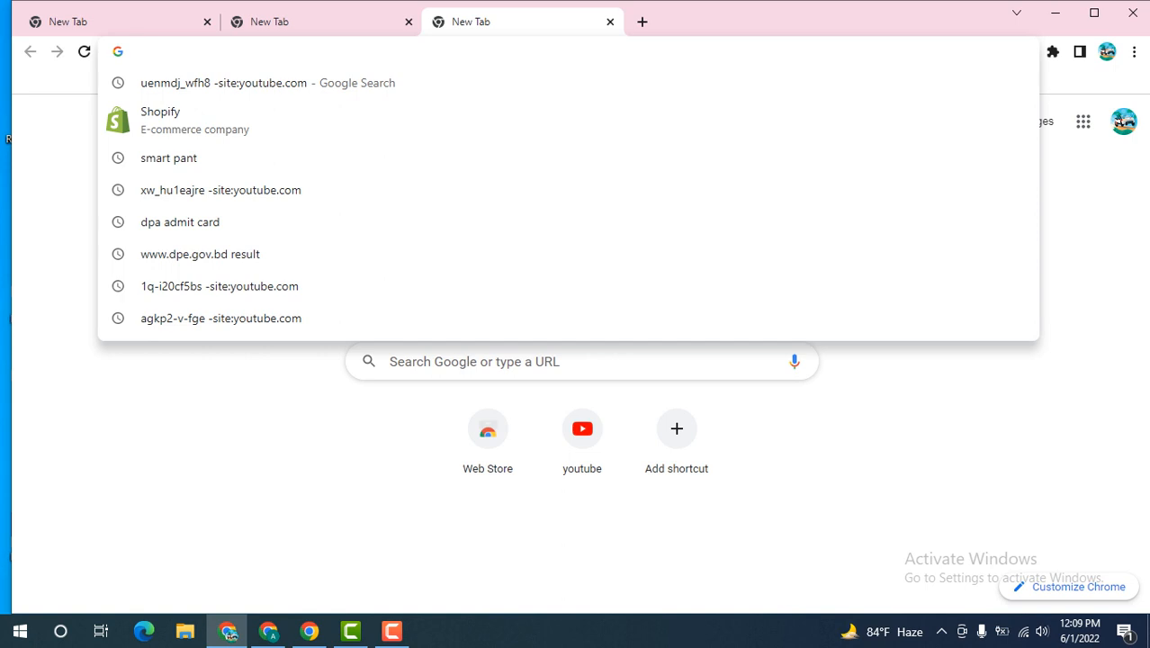
{"action": "type", "text": "google extention"}
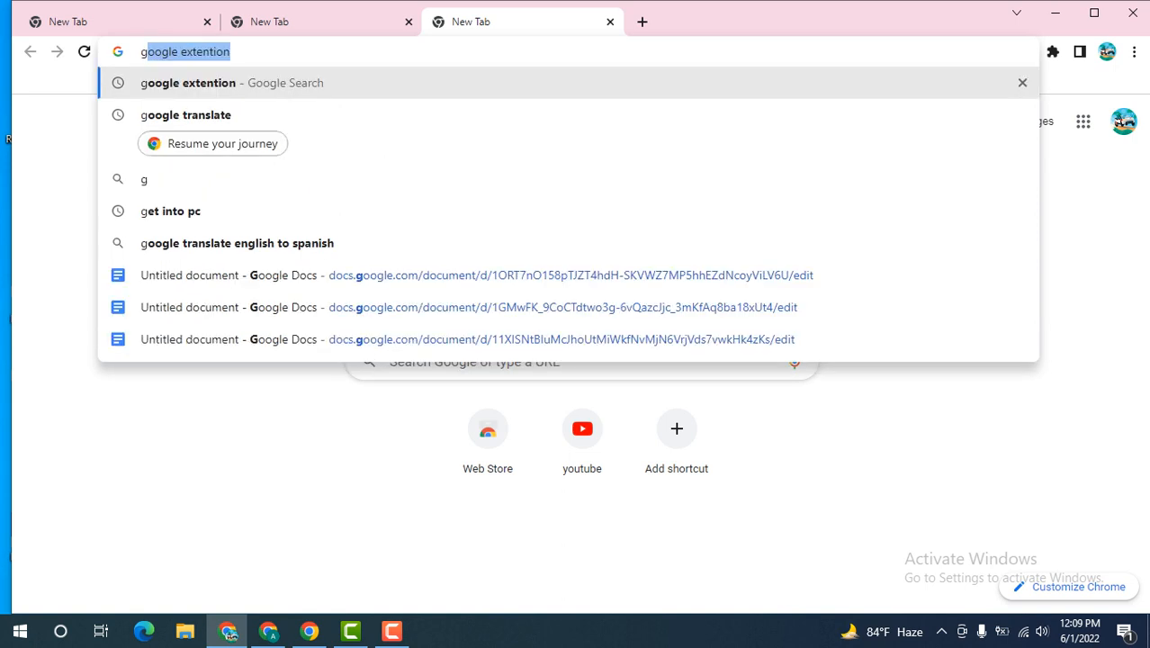
{"action": "key", "text": "Return"}
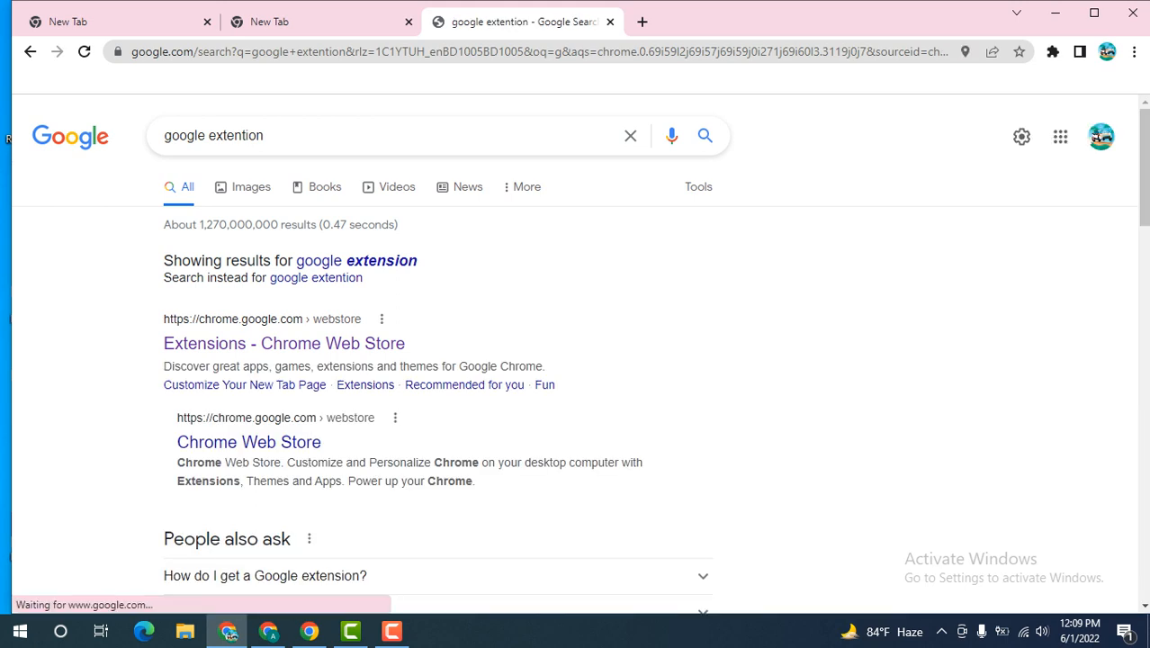
{"action": "scroll", "coordinate": [576, 351], "scroll_direction": "down", "scroll_amount": 1}
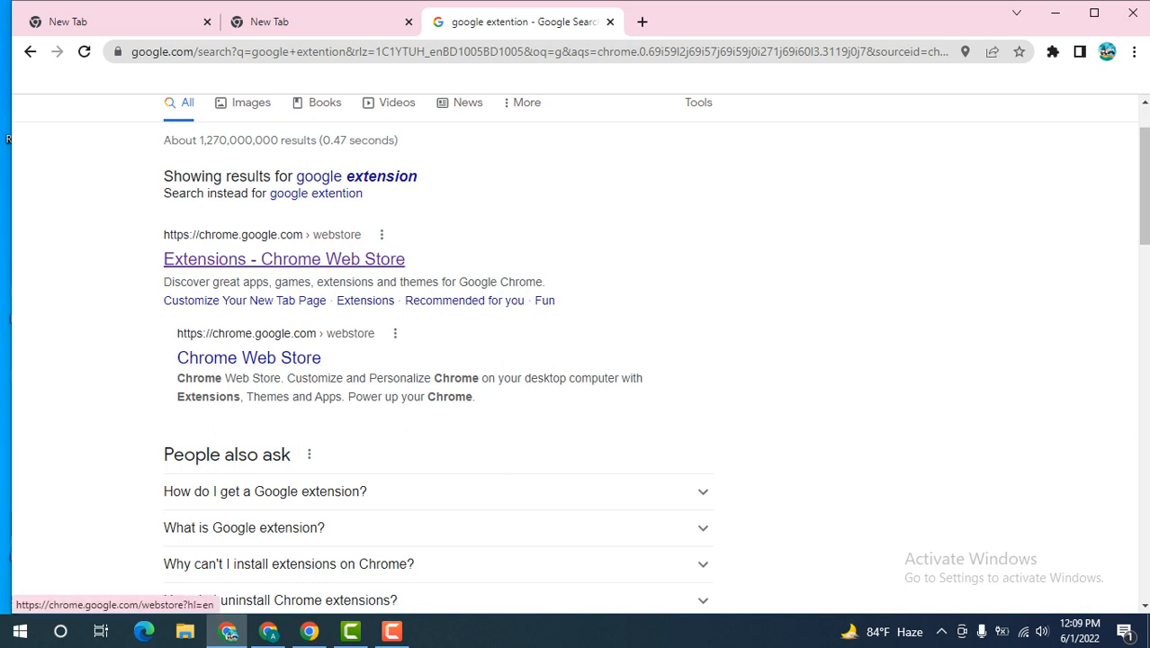
{"action": "left_click", "coordinate": [284, 259]}
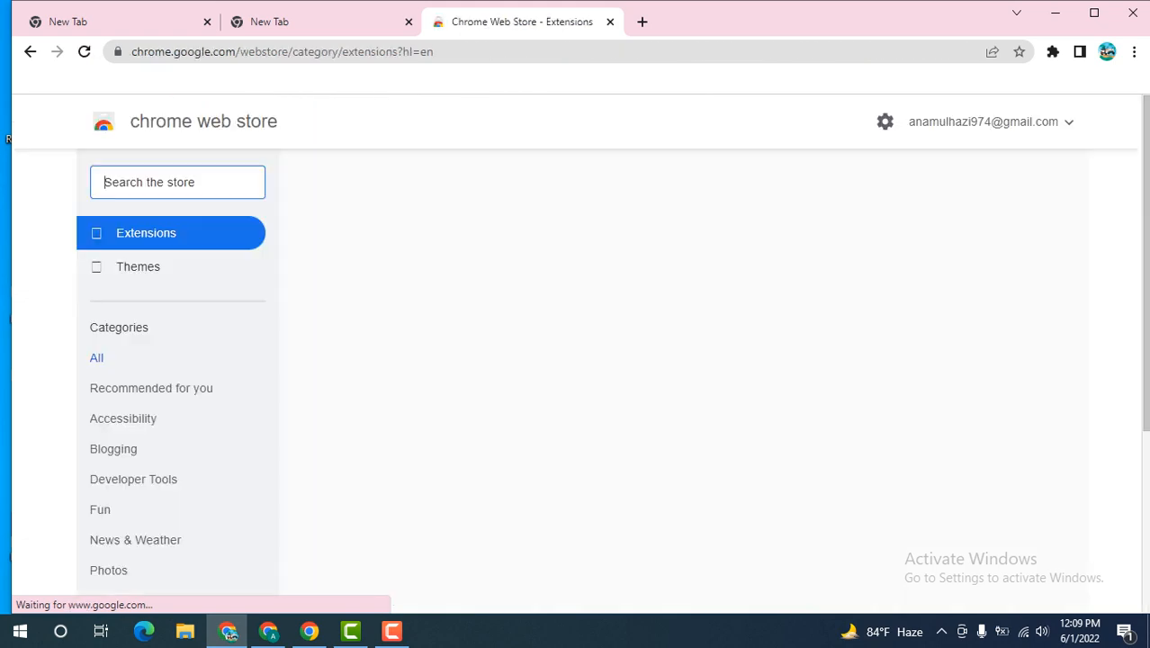
Step: Search the Chrome Web Store for "google translate"
{"action": "left_click", "coordinate": [386, 324]}
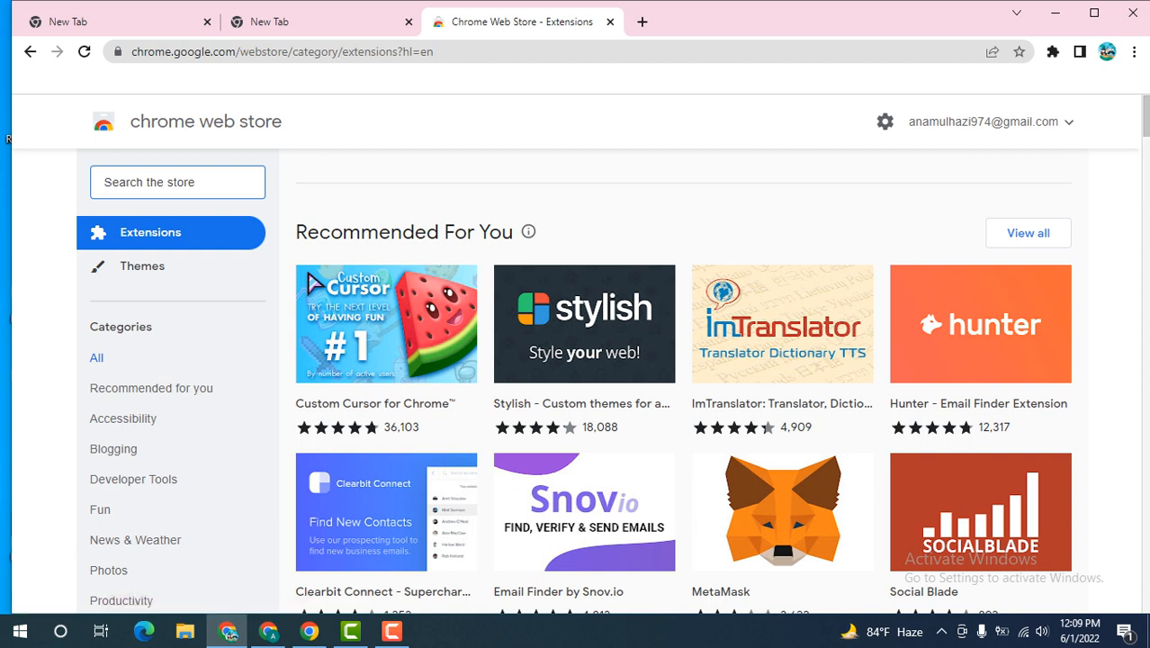
{"action": "type", "text": "g"}
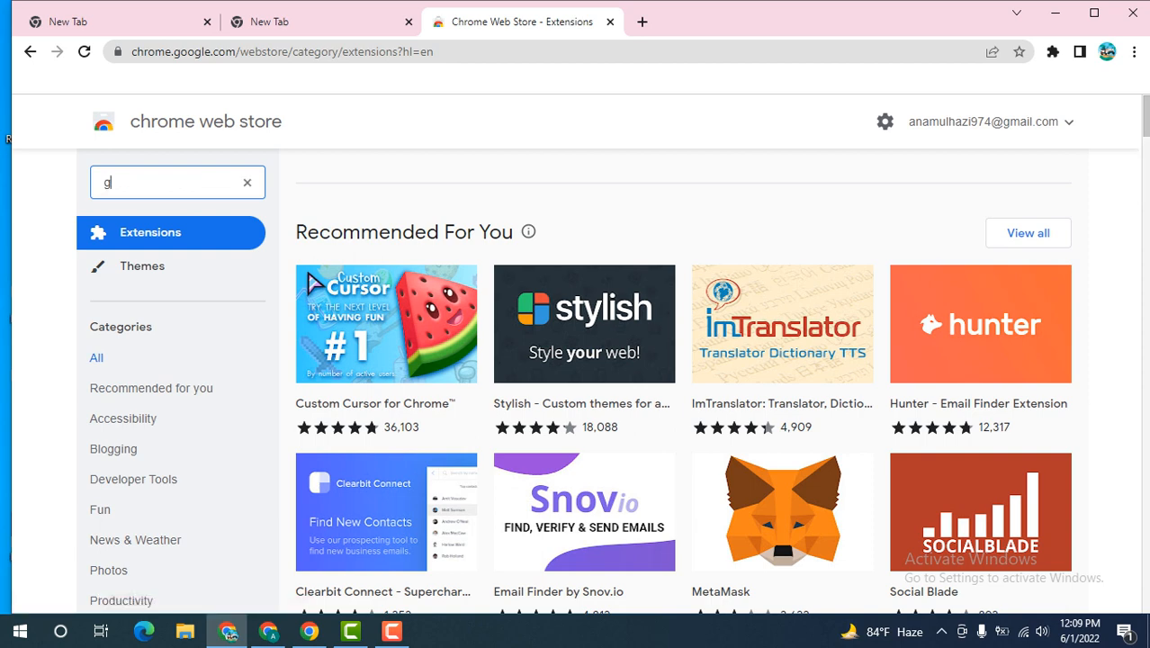
{"action": "type", "text": "oole"}
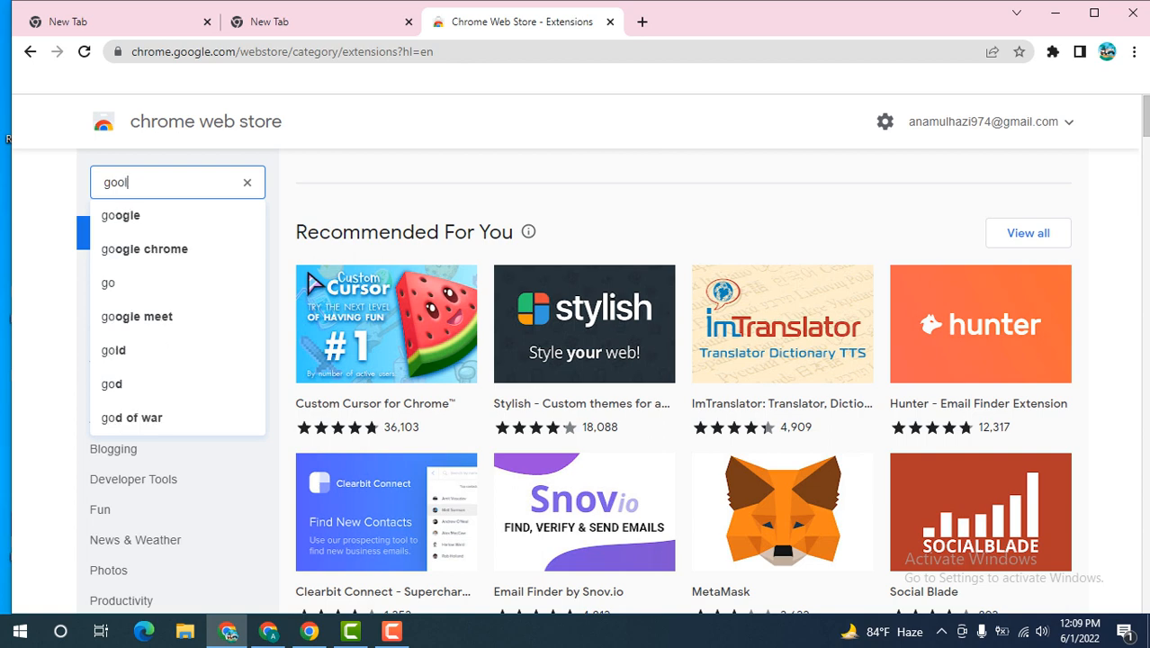
{"action": "key", "text": "BackSpace"}
{"action": "key", "text": "BackSpace"}
{"action": "key", "text": "BackSpace"}
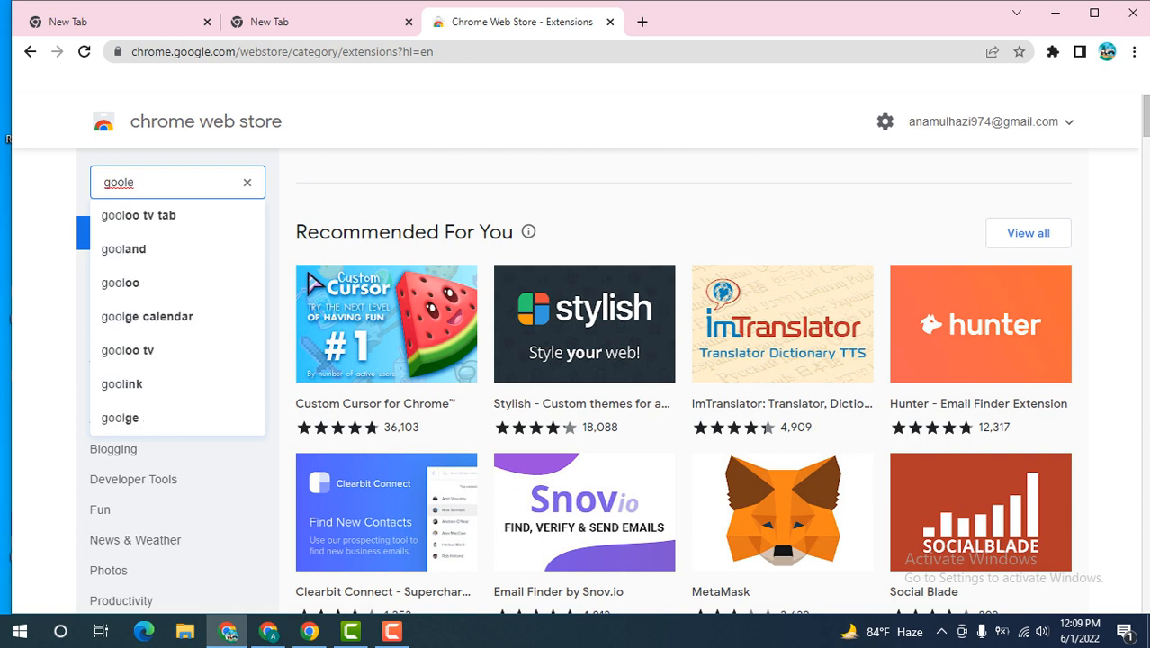
{"action": "type", "text": "g"}
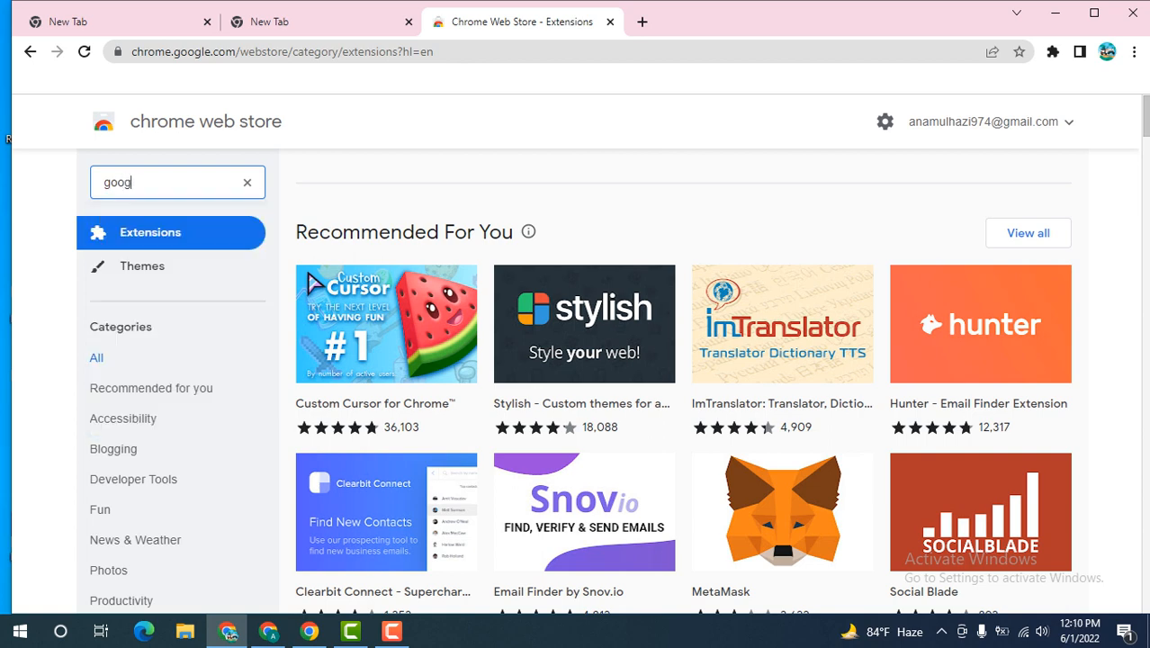
{"action": "type", "text": "le"}
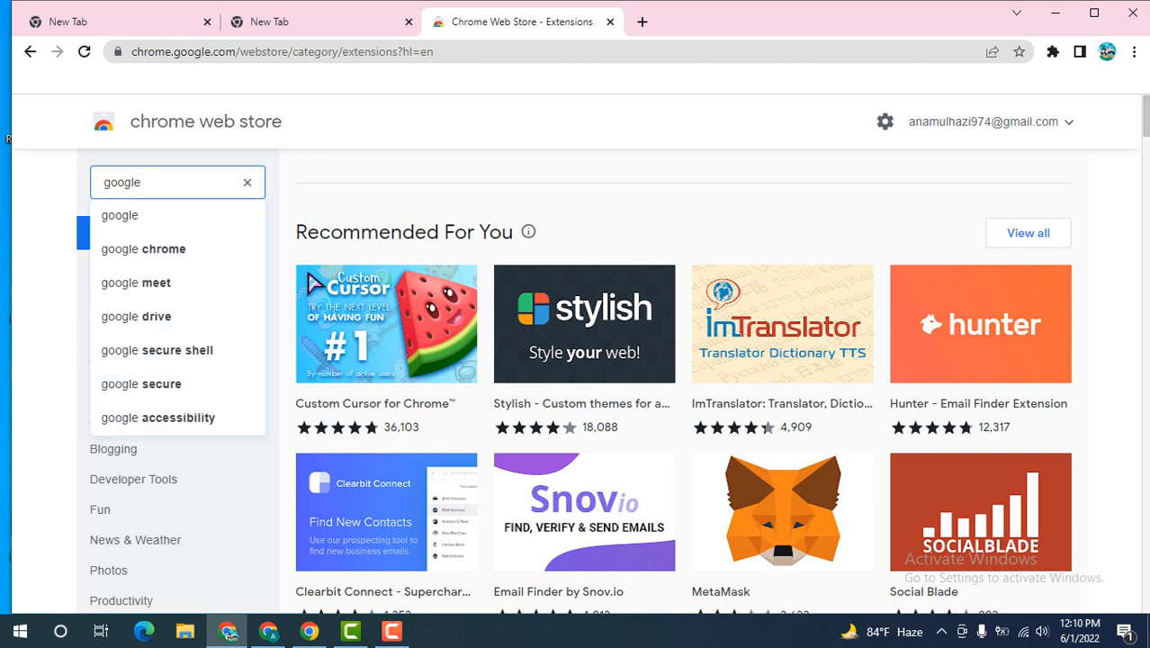
{"action": "type", "text": " t"}
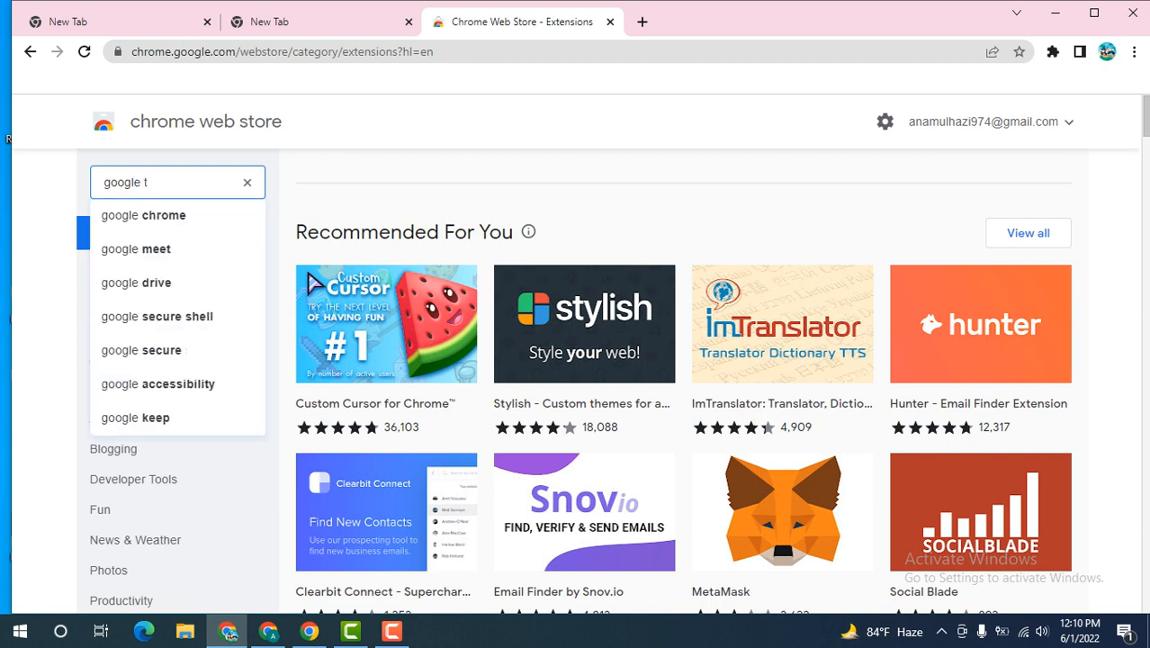
{"action": "type", "text": "r"}
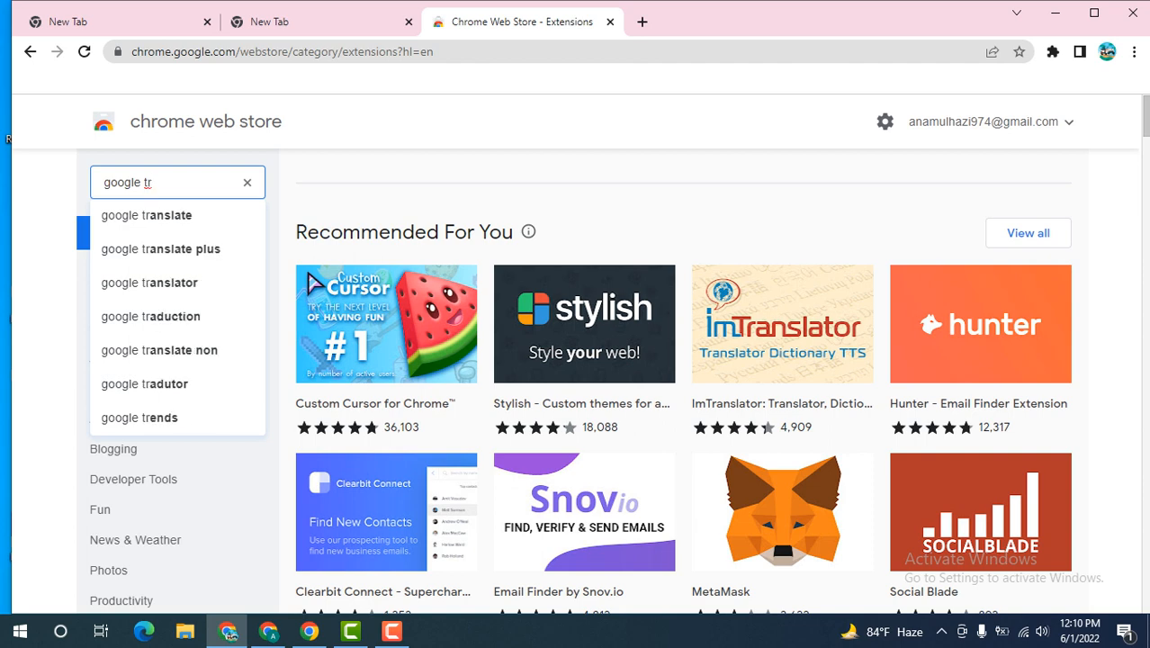
{"action": "key", "text": "Down"}
{"action": "key", "text": "Return"}
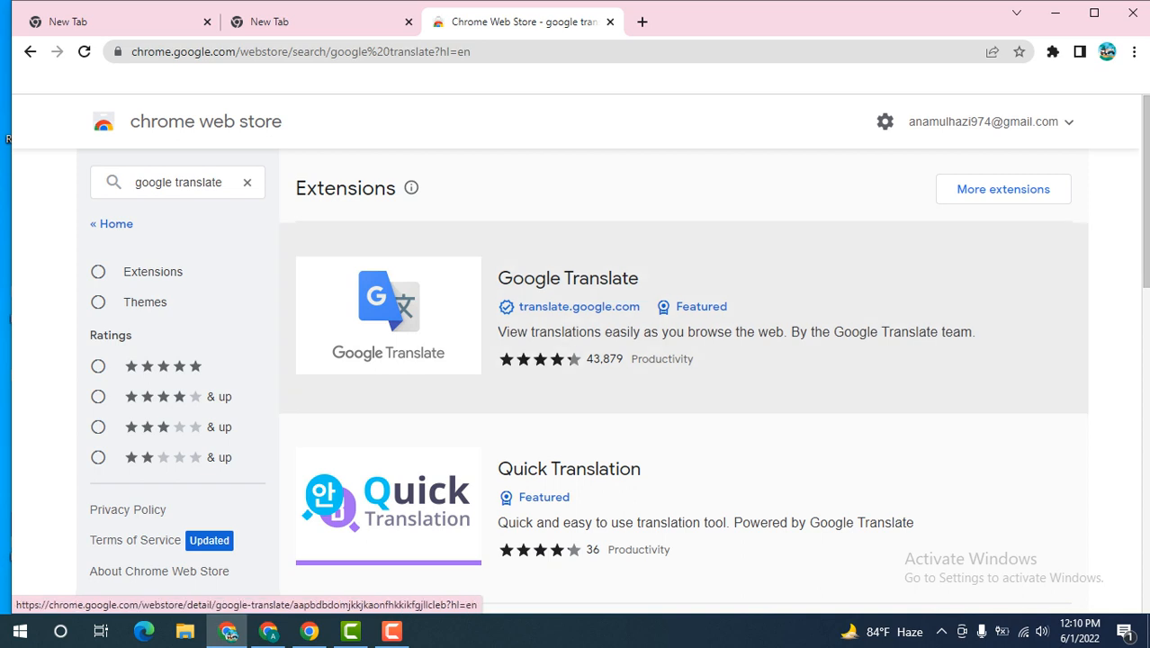
Step: Add the Google Translate extension by translate.google.com to Chrome and dismiss the installation notice
{"action": "left_click", "coordinate": [435, 305]}
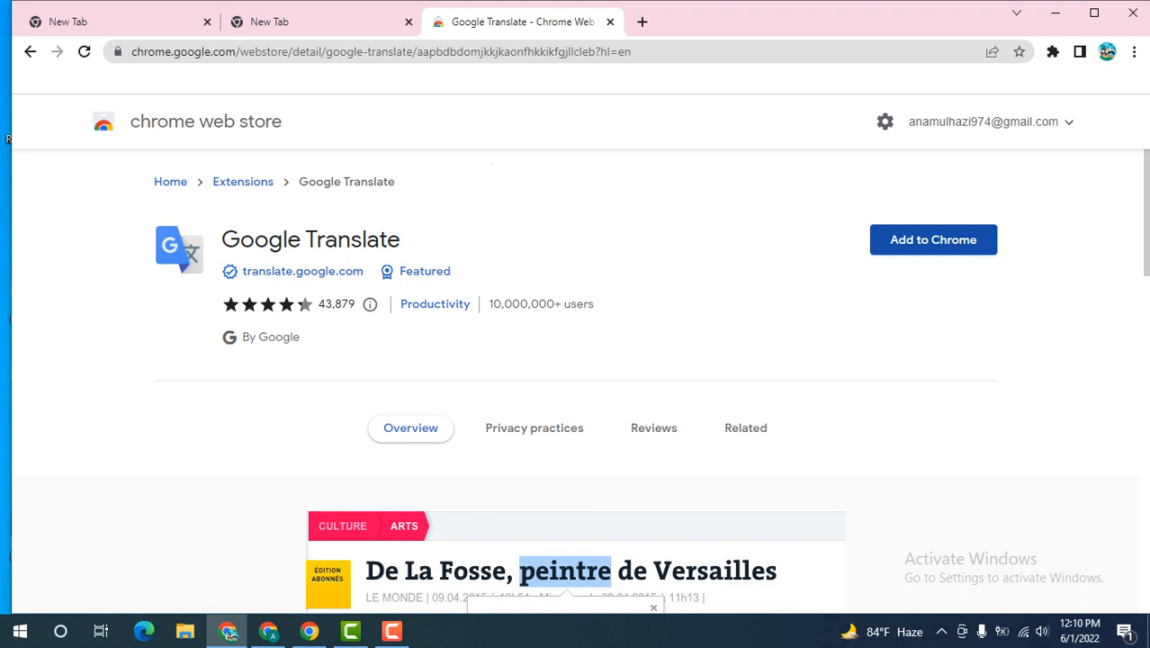
{"action": "left_click", "coordinate": [932, 239]}
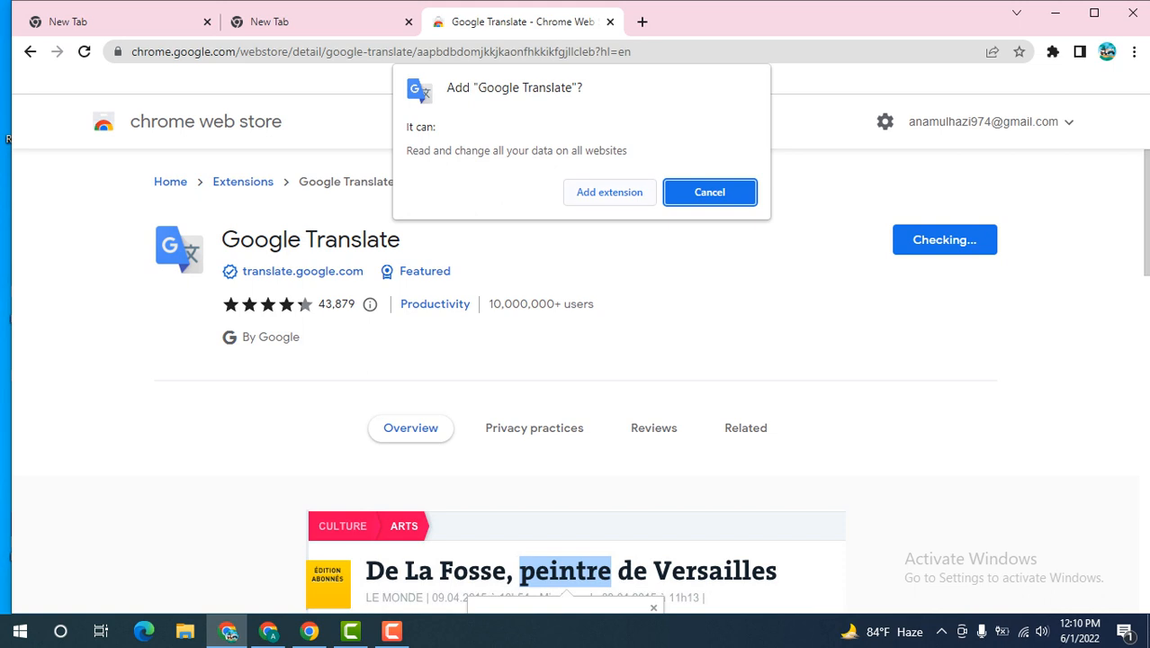
{"action": "left_click", "coordinate": [609, 192]}
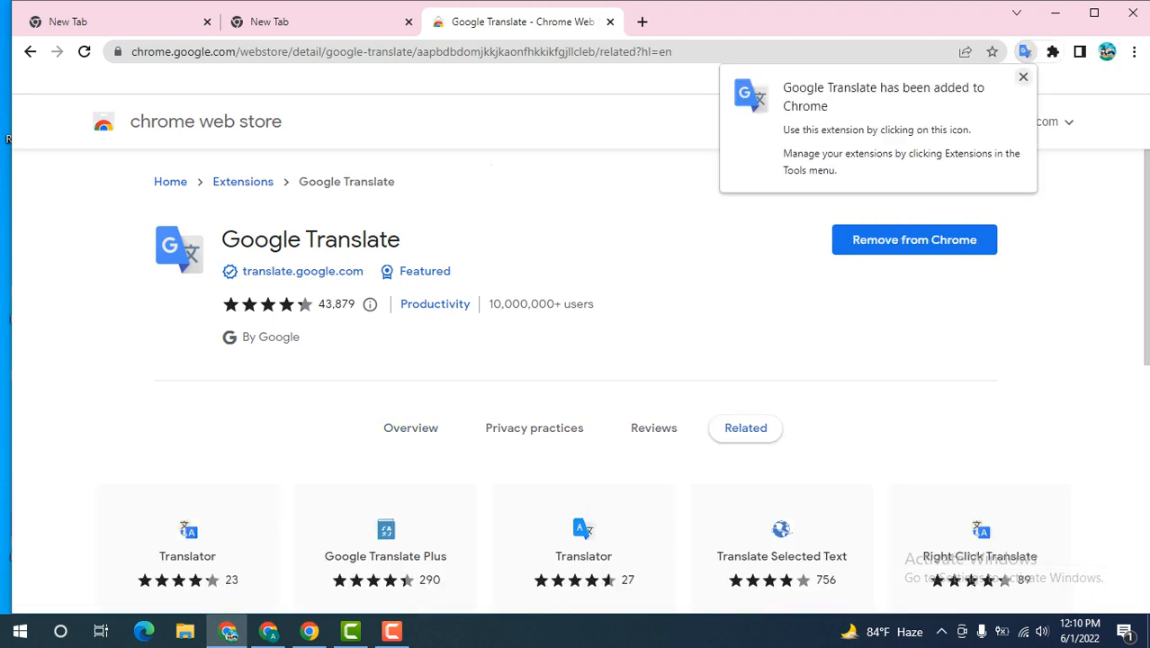
{"action": "left_click", "coordinate": [1023, 76]}
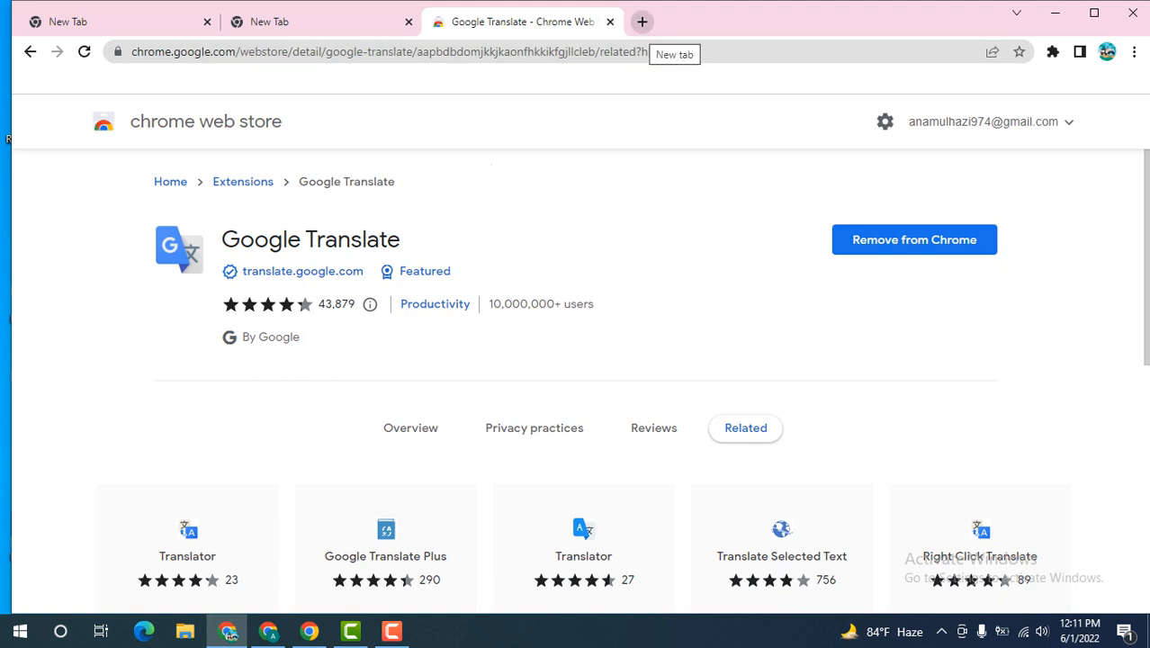
Step: Open a new tab and pin the Google Translate extension to the browser toolbar
{"action": "left_click", "coordinate": [641, 22]}
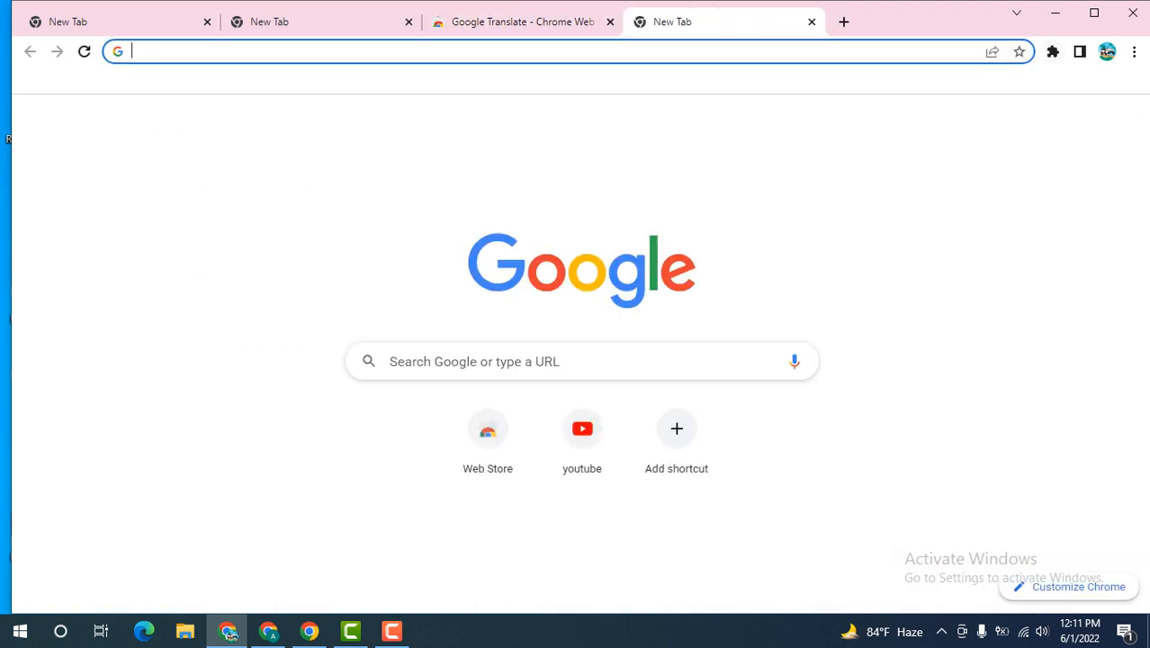
{"action": "left_click", "coordinate": [1052, 52]}
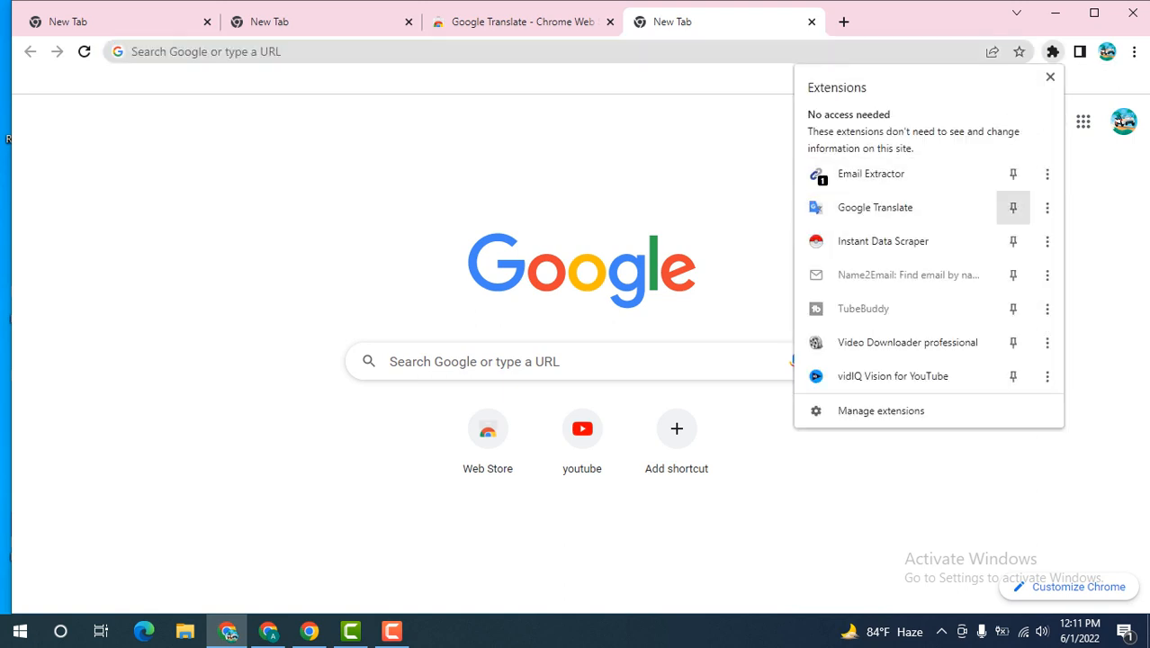
{"action": "left_click", "coordinate": [1013, 208]}
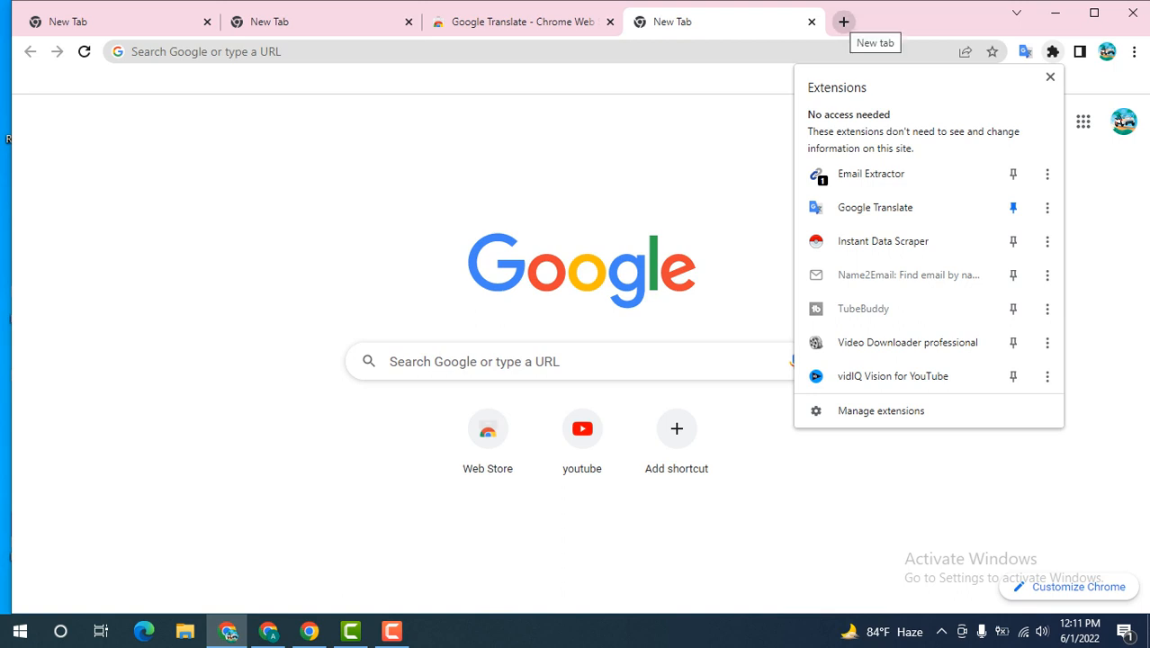
{"action": "left_click", "coordinate": [843, 21]}
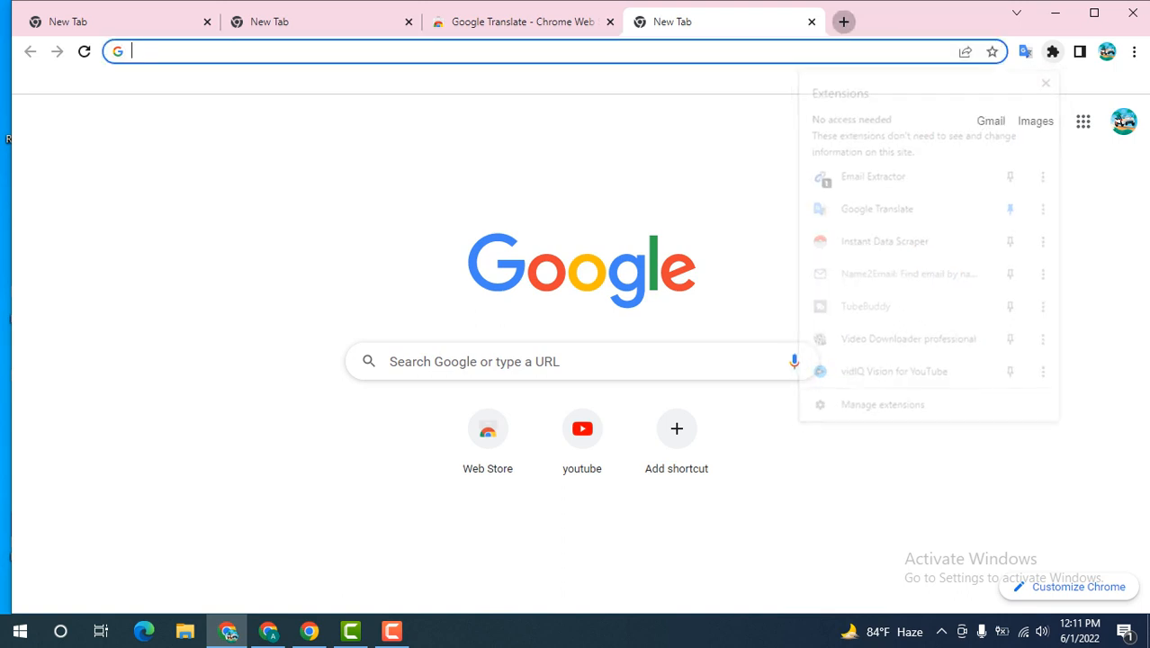
Step: Search Google in another new tab using the suggested query that combines "data entry" with a person's name
{"action": "left_click", "coordinate": [844, 22]}
{"action": "left_click", "coordinate": [540, 51]}
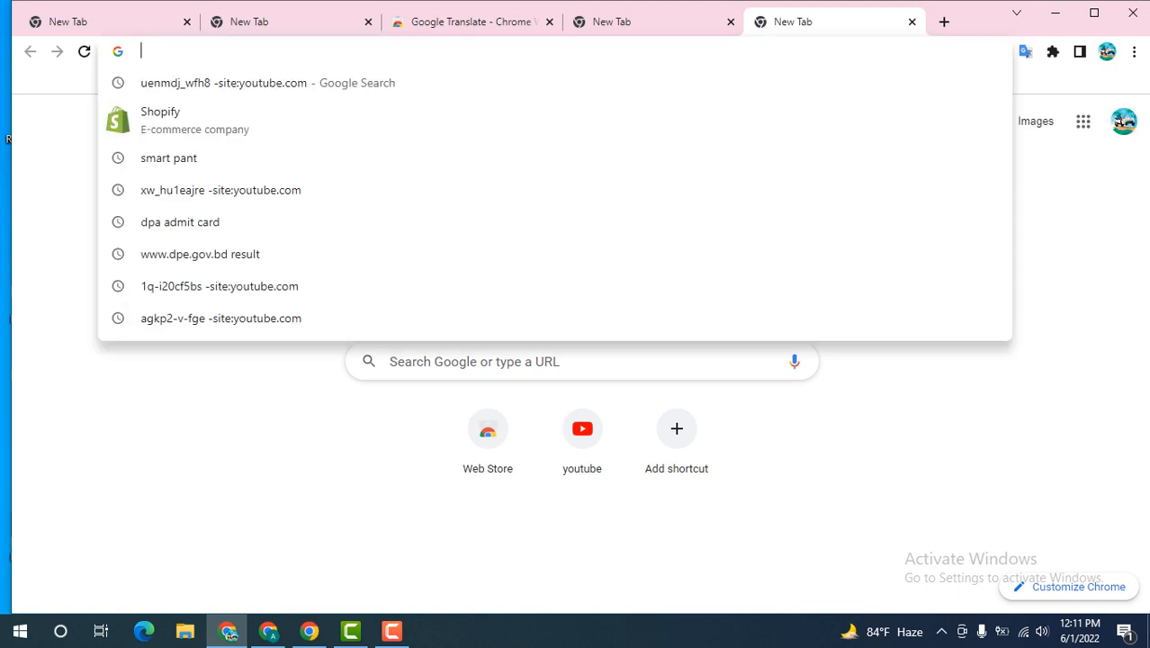
{"action": "type", "text": "da"}
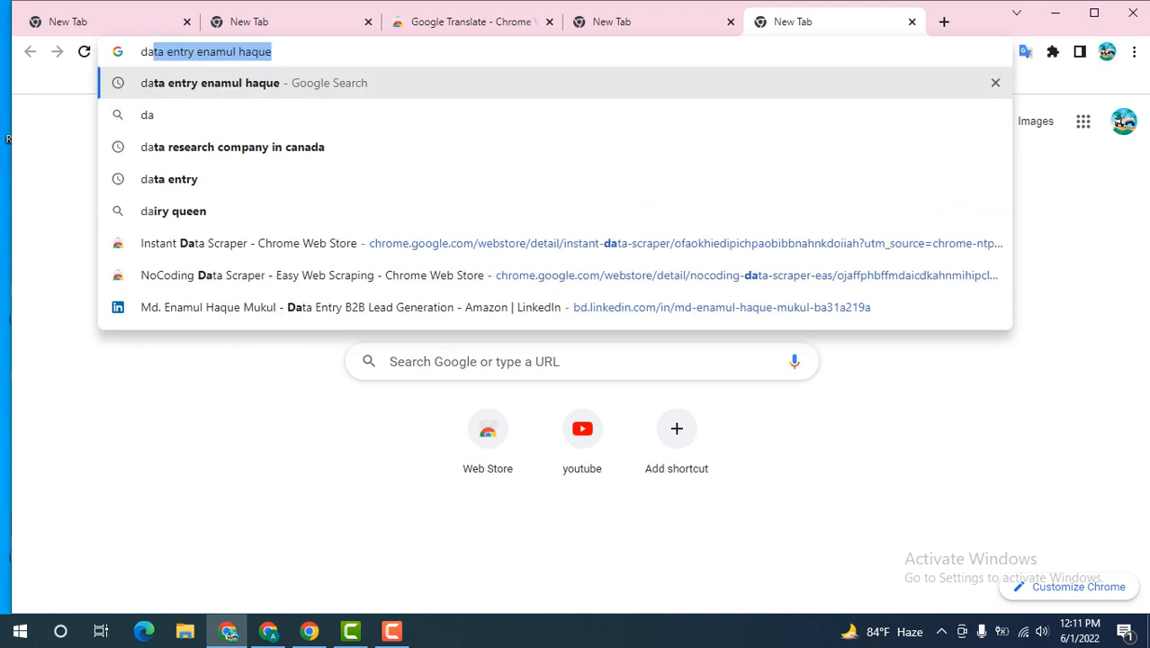
{"action": "type", "text": "en"}
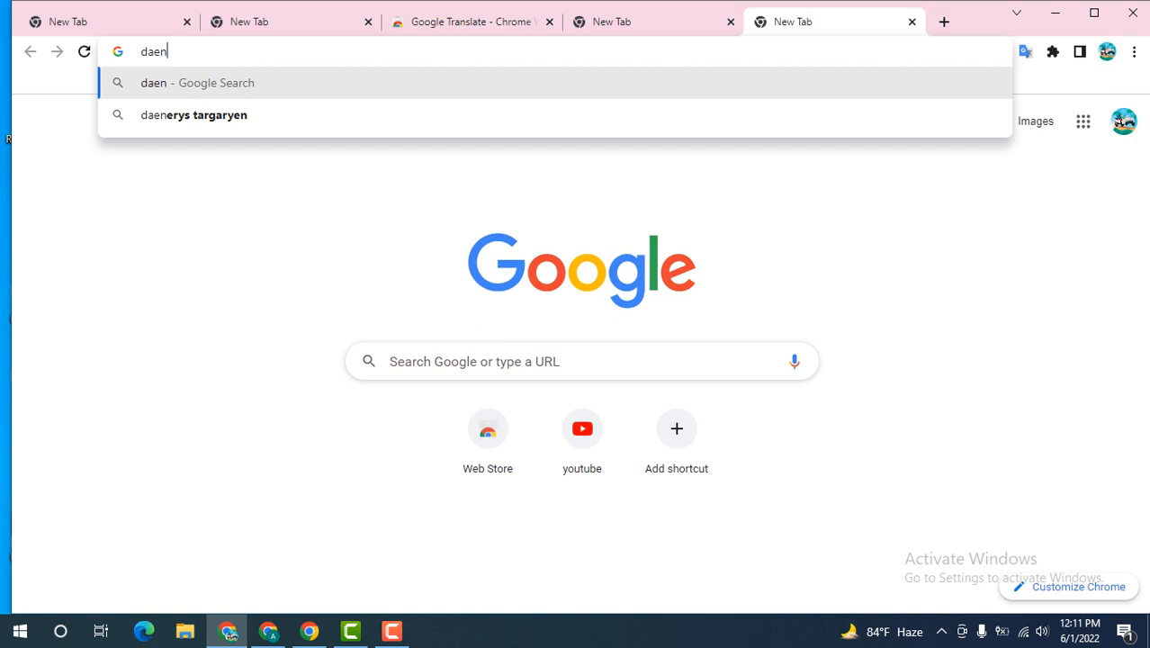
{"action": "key", "text": "BackSpace"}
{"action": "key", "text": "BackSpace"}
{"action": "type", "text": "u"}
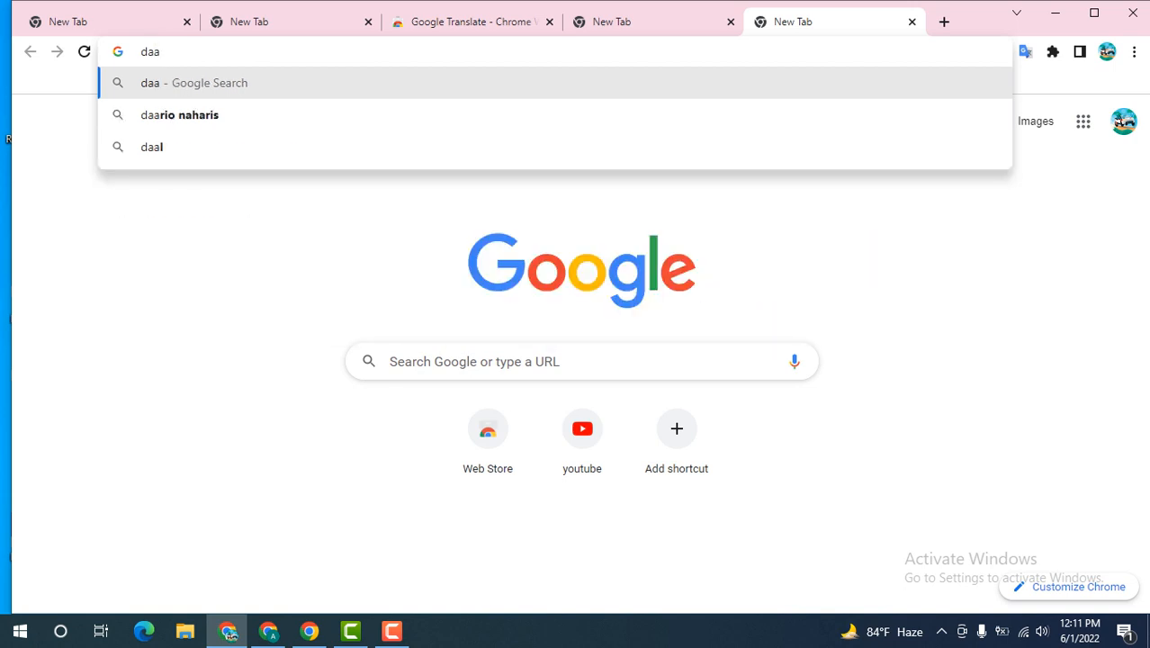
{"action": "key", "text": "BackSpace"}
{"action": "type", "text": "ta"}
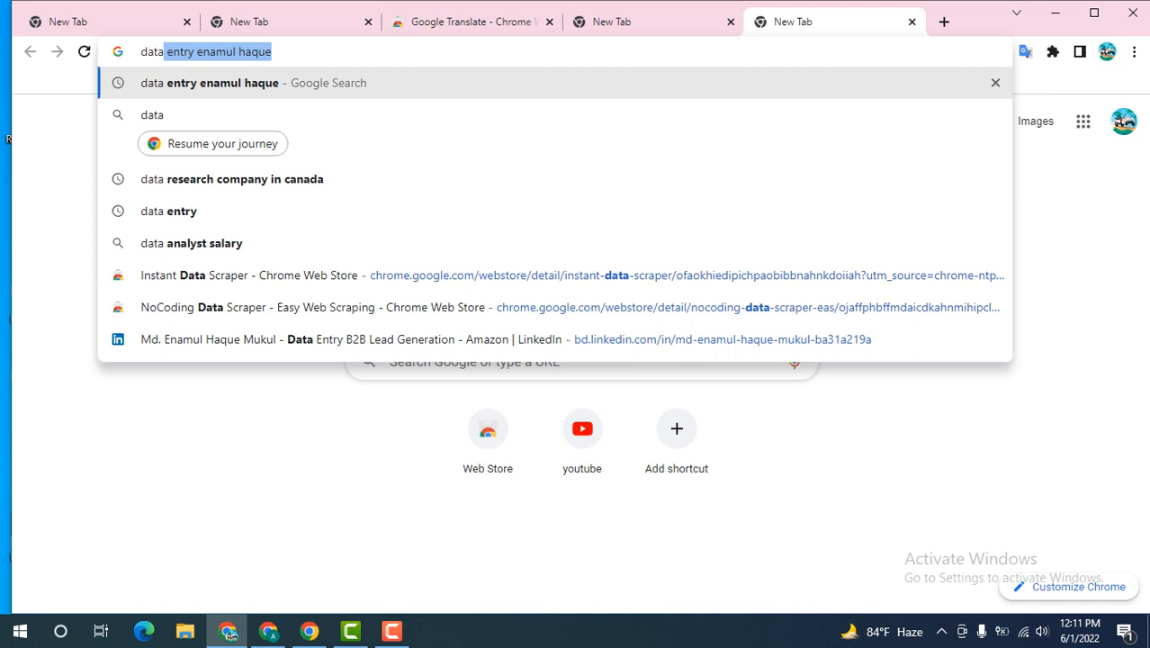
{"action": "key", "text": "Return"}
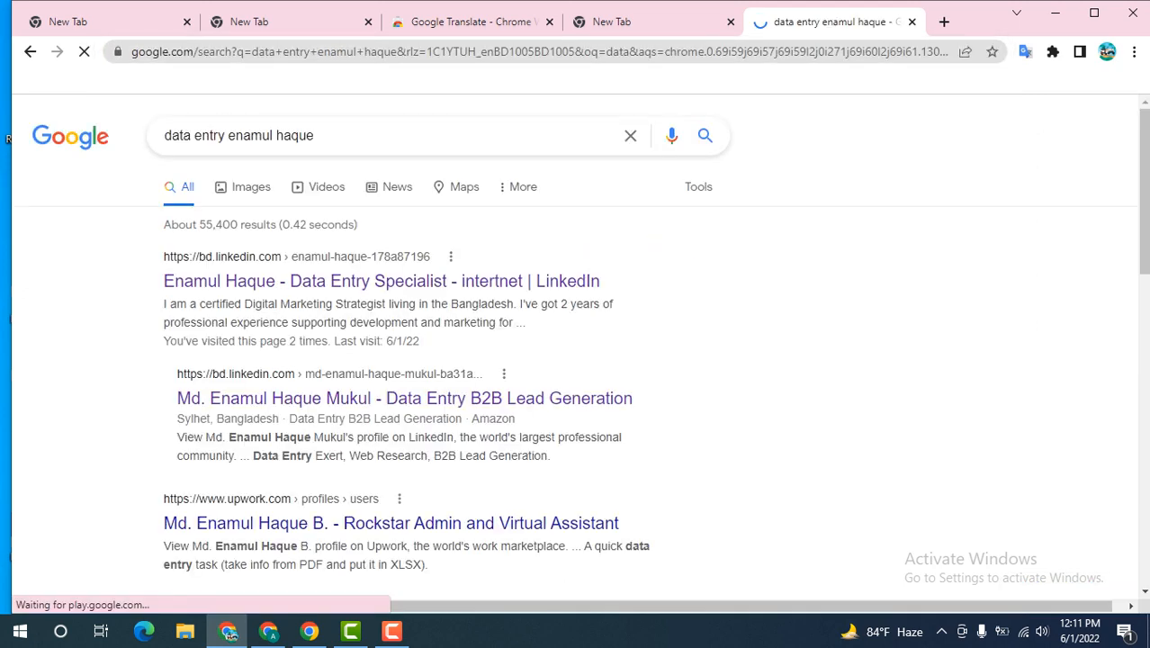
Step: Look through the search results and open the yorku.ca page about Natural language Processing
{"action": "scroll", "coordinate": [589, 345], "scroll_direction": "down", "scroll_amount": 1}
{"action": "scroll", "coordinate": [589, 345], "scroll_direction": "down", "scroll_amount": 3}
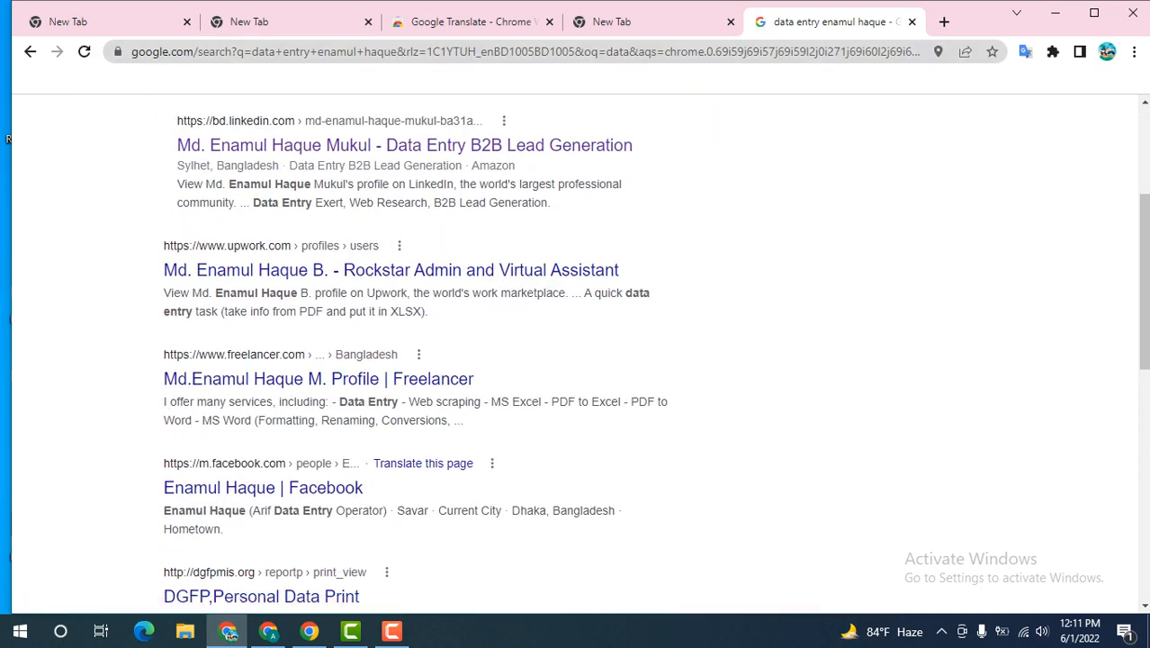
{"action": "scroll", "coordinate": [303, 198], "scroll_direction": "down", "scroll_amount": 6}
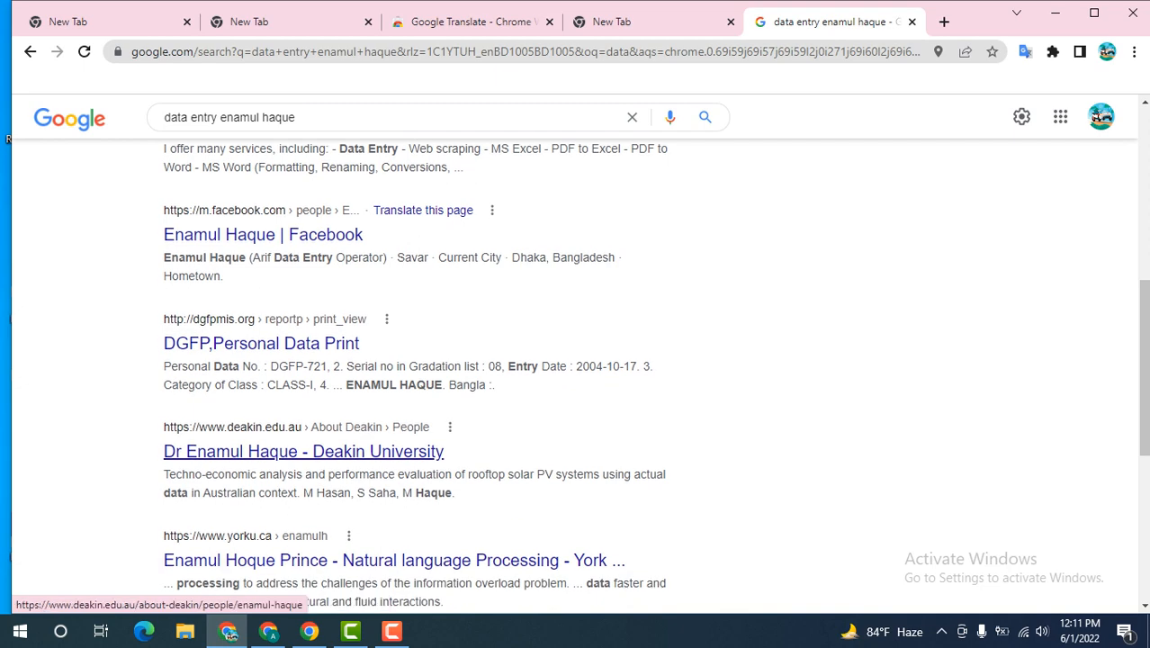
{"action": "scroll", "coordinate": [387, 468], "scroll_direction": "down", "scroll_amount": 2}
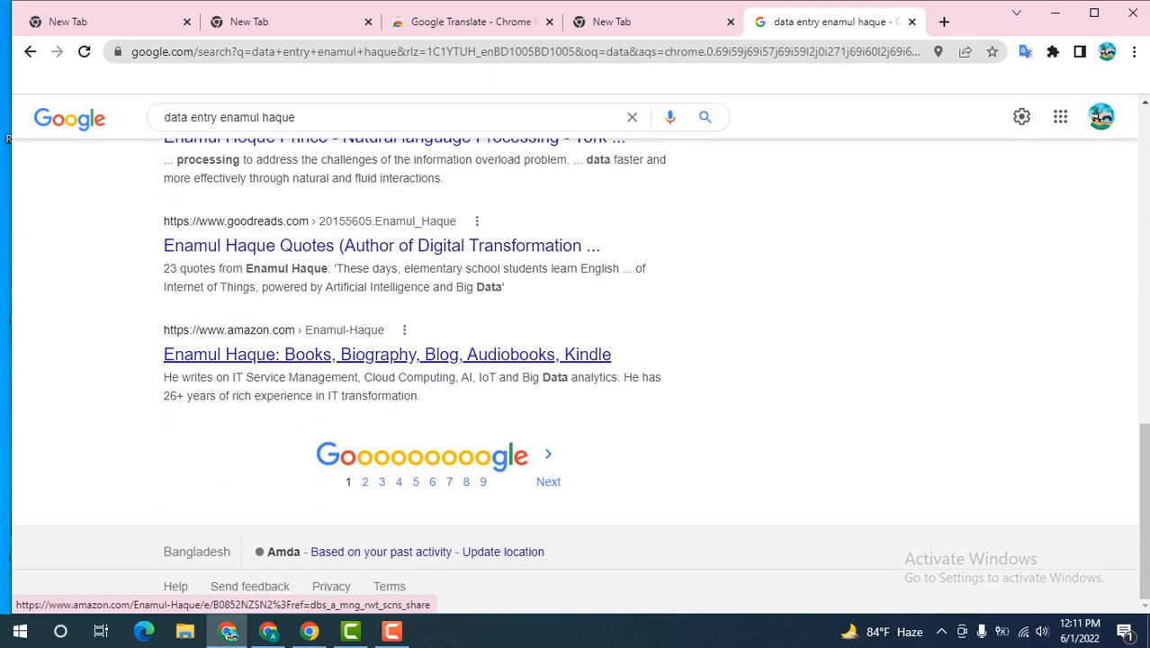
{"action": "scroll", "coordinate": [386, 378], "scroll_direction": "up", "scroll_amount": 2}
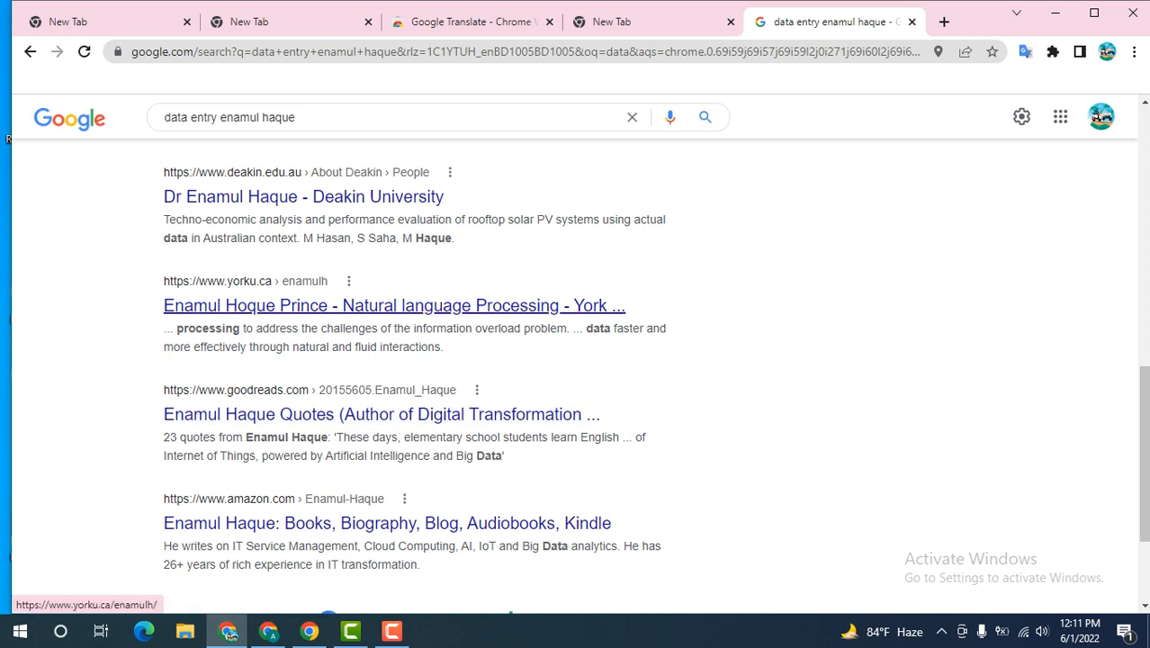
{"action": "left_click", "coordinate": [394, 305]}
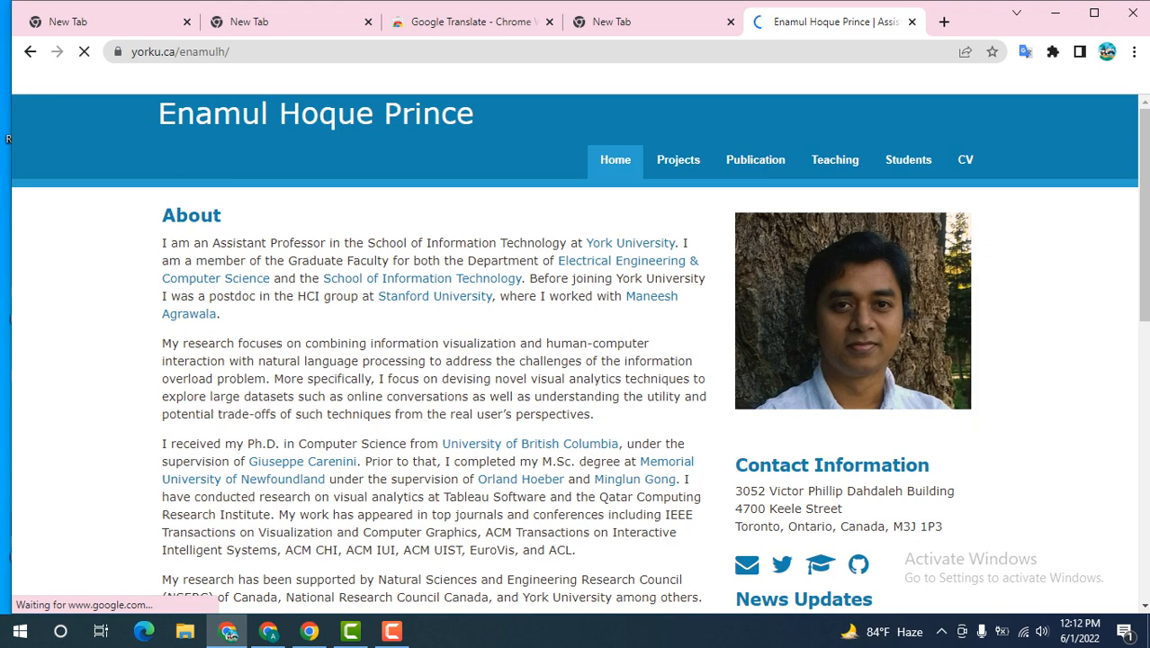
Step: Try to translate part of the "Natural Language Interactions with Visualization" project title under Recent Projects by selecting it, and clear the selection
{"action": "left_click_drag", "start_coordinate": [160, 243], "coordinate": [193, 243]}
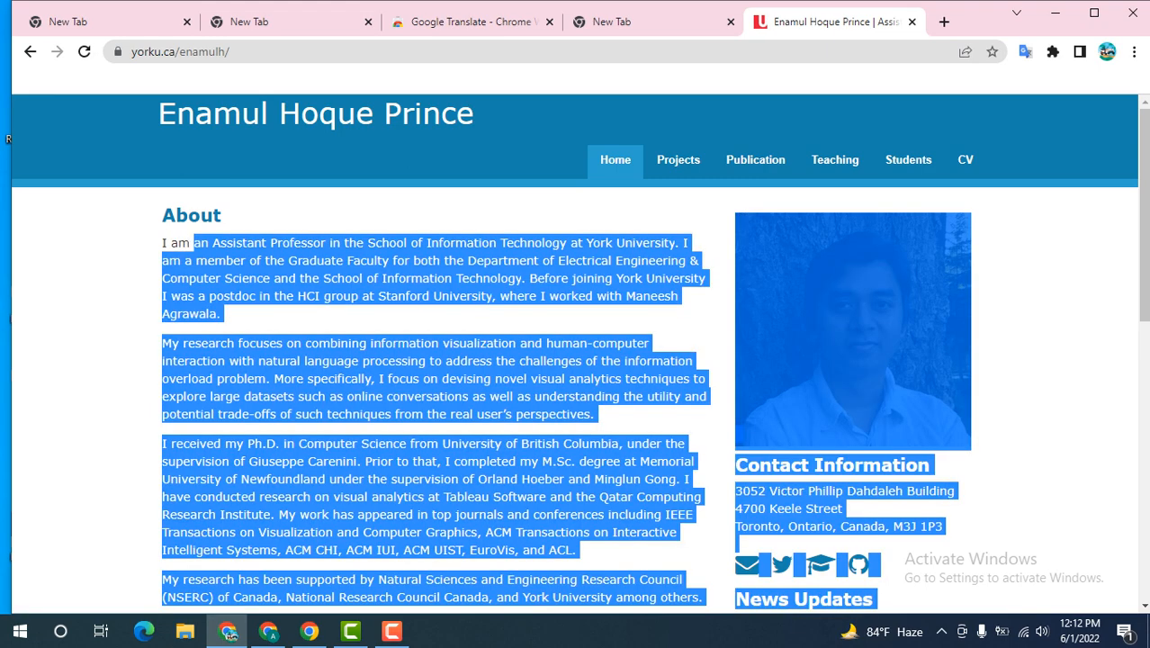
{"action": "left_click", "coordinate": [192, 243]}
{"action": "scroll", "coordinate": [576, 351], "scroll_direction": "down", "scroll_amount": 3}
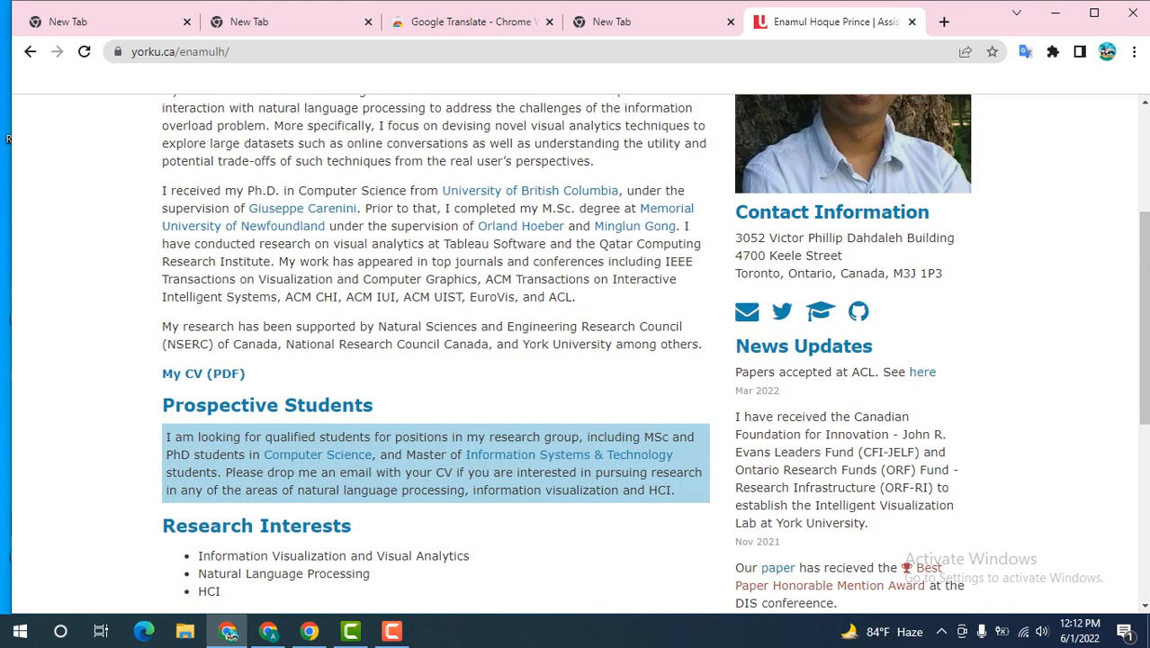
{"action": "scroll", "coordinate": [576, 351], "scroll_direction": "down", "scroll_amount": 4}
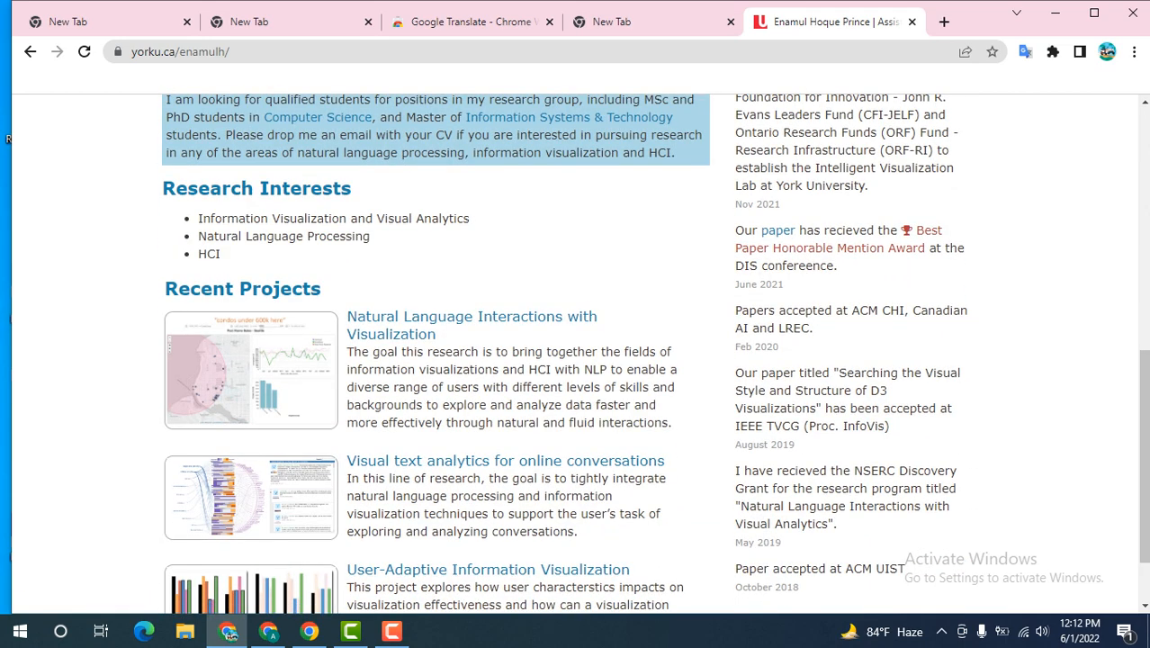
{"action": "left_click_drag", "start_coordinate": [597, 317], "coordinate": [346, 316]}
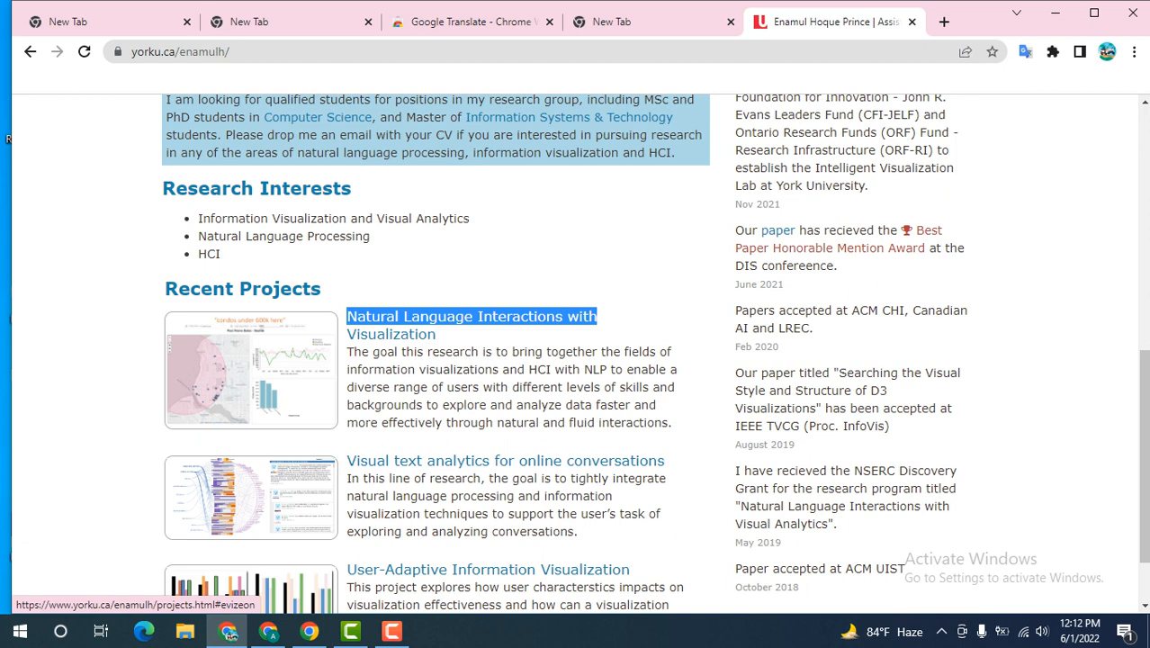
{"action": "left_click", "coordinate": [521, 335]}
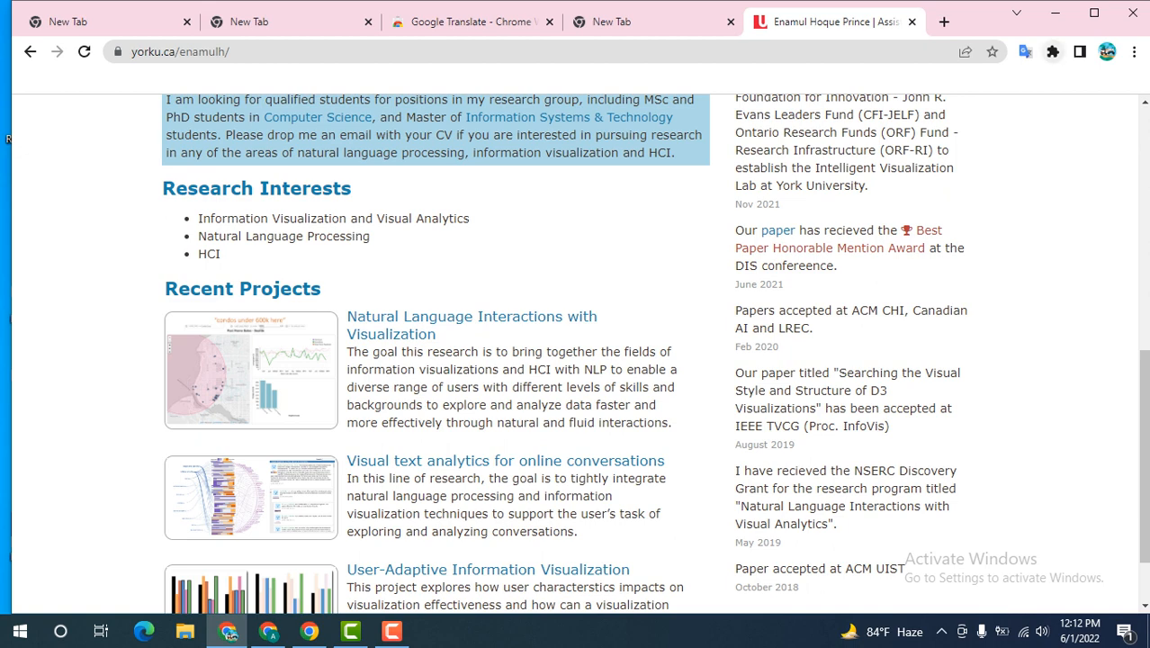
Step: Open the options page of the Google Translate extension
{"action": "left_click", "coordinate": [1051, 51]}
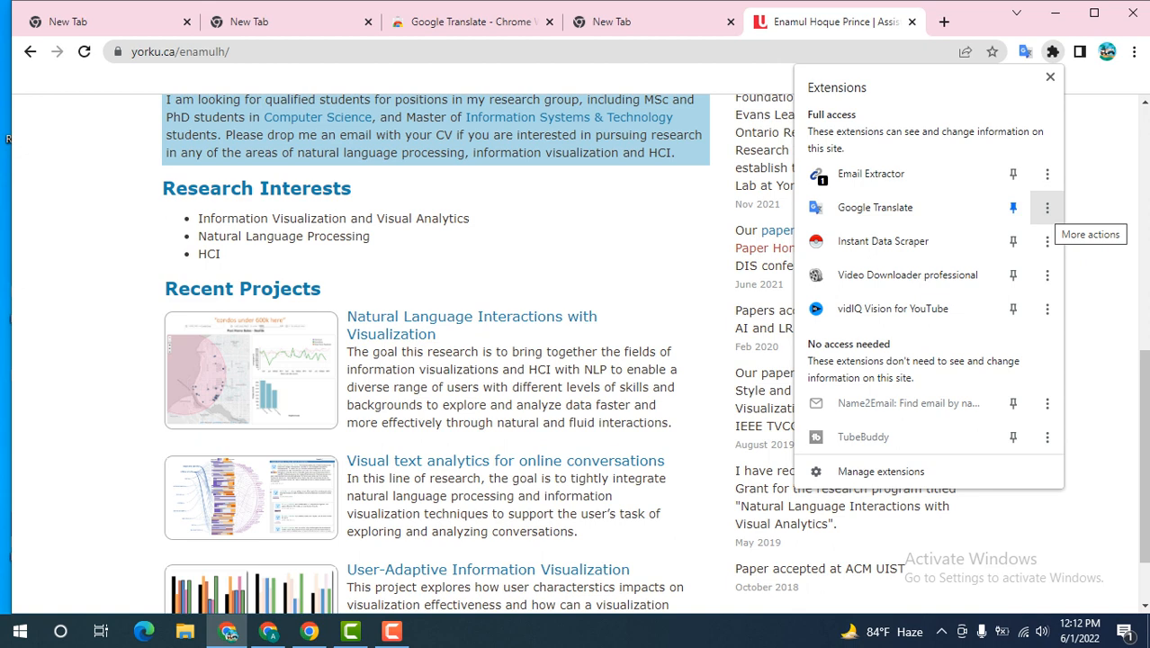
{"action": "left_click", "coordinate": [1047, 208]}
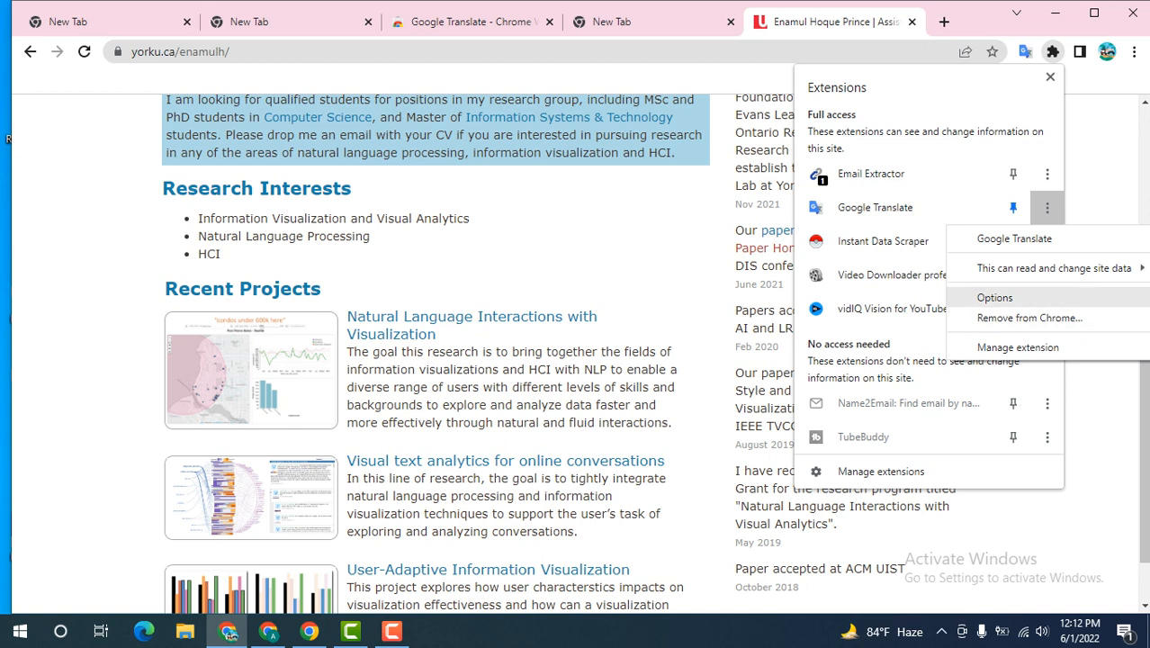
{"action": "left_click", "coordinate": [994, 297]}
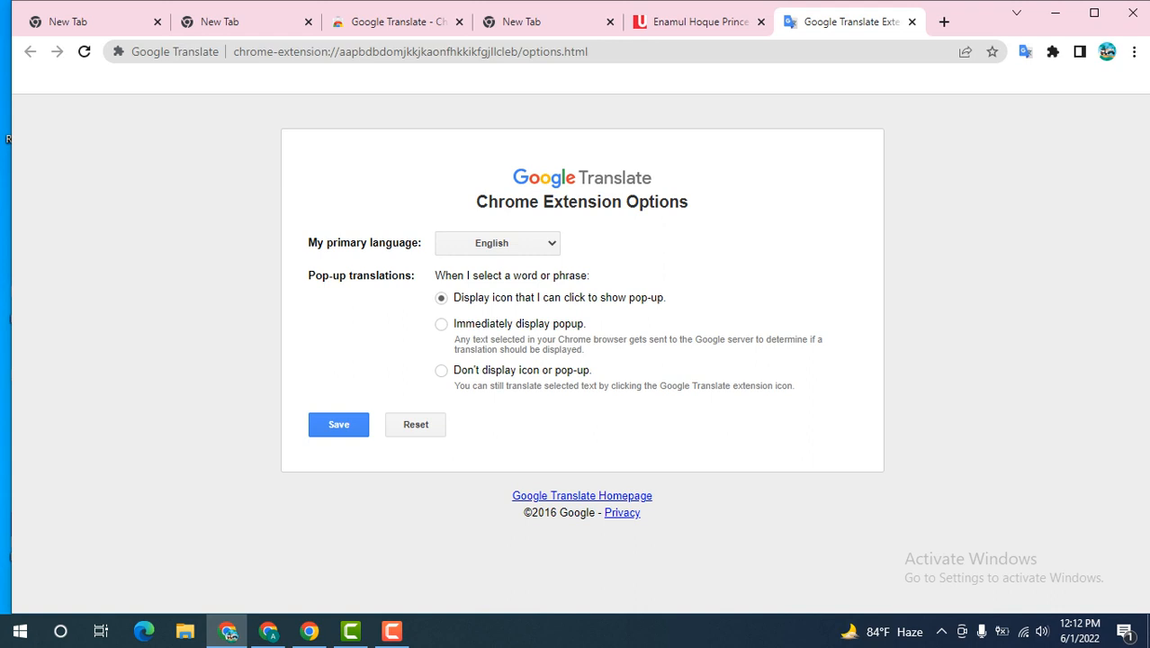
Step: Set the primary language of the Google Translate extension to Bengali
{"action": "left_click", "coordinate": [497, 242]}
{"action": "scroll", "coordinate": [495, 404], "scroll_direction": "down", "scroll_amount": 4}
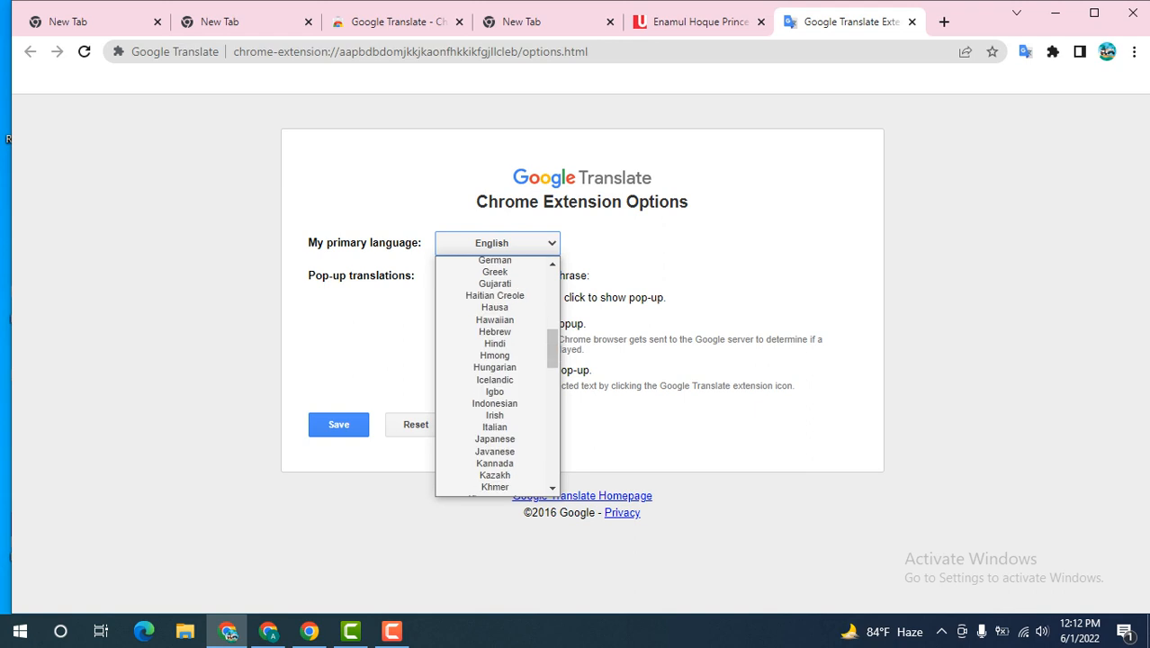
{"action": "scroll", "coordinate": [495, 389], "scroll_direction": "down", "scroll_amount": 4}
{"action": "scroll", "coordinate": [495, 377], "scroll_direction": "down", "scroll_amount": 8}
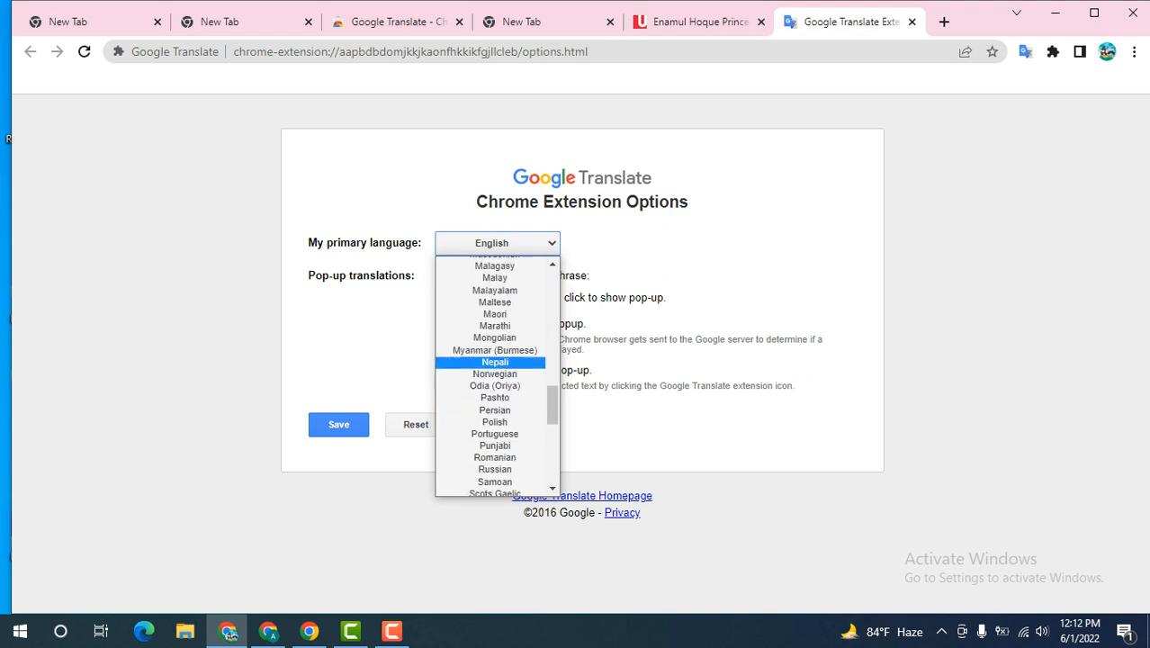
{"action": "scroll", "coordinate": [495, 369], "scroll_direction": "up", "scroll_amount": 15}
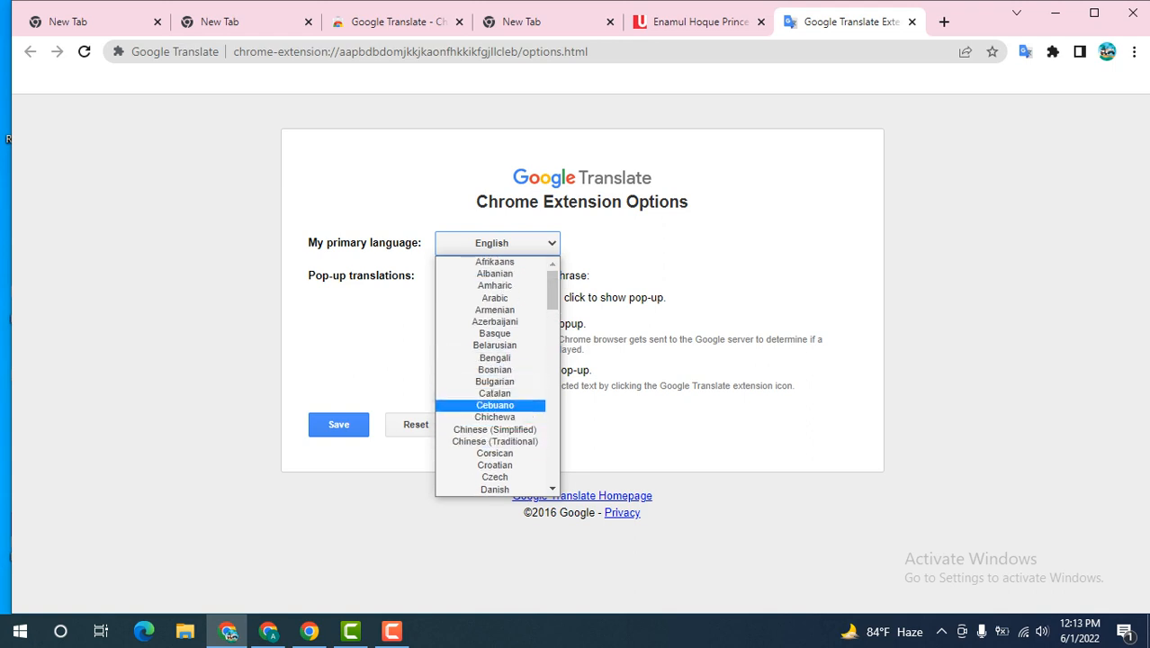
{"action": "scroll", "coordinate": [495, 375], "scroll_direction": "down", "scroll_amount": 2}
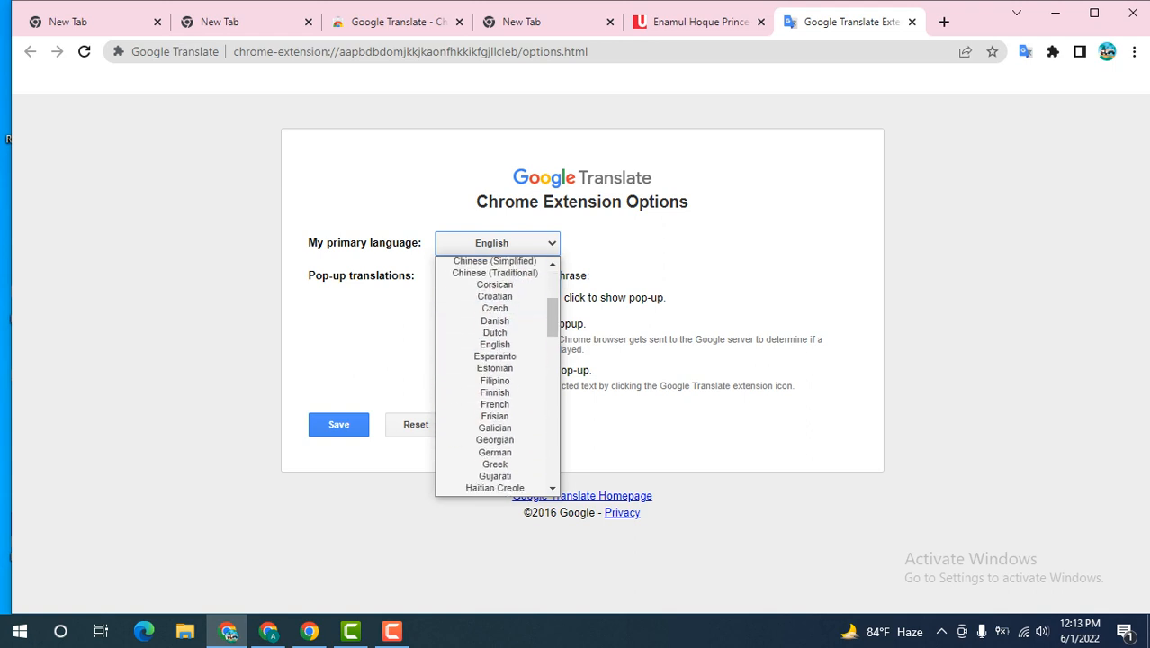
{"action": "scroll", "coordinate": [494, 375], "scroll_direction": "up", "scroll_amount": 2}
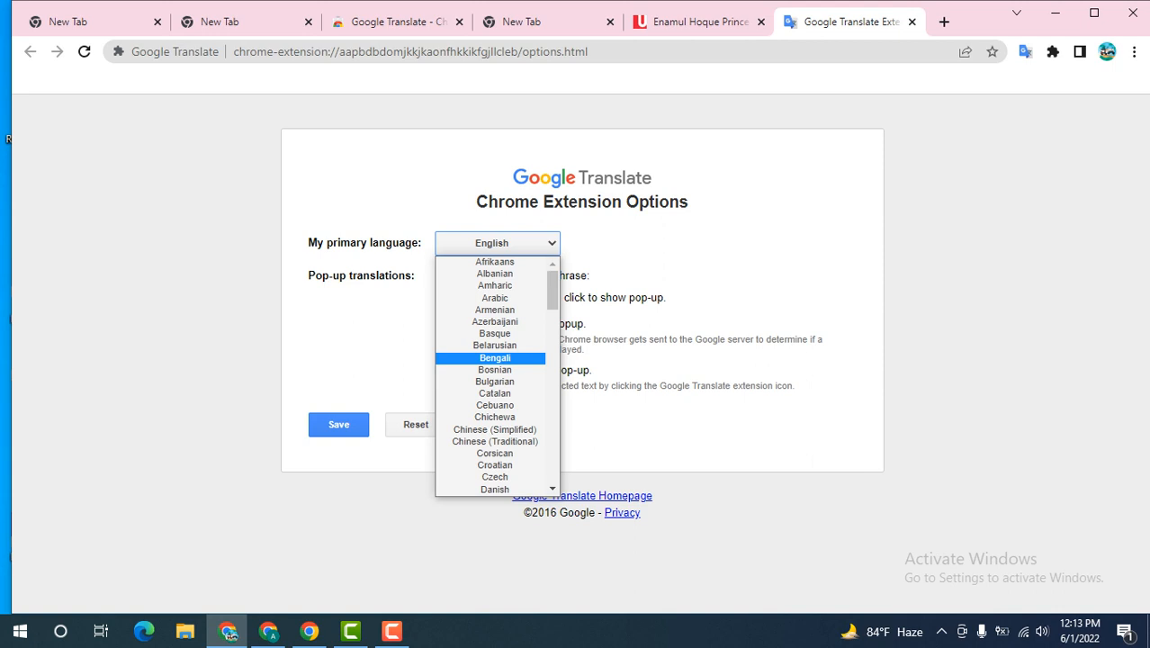
{"action": "left_click", "coordinate": [494, 357]}
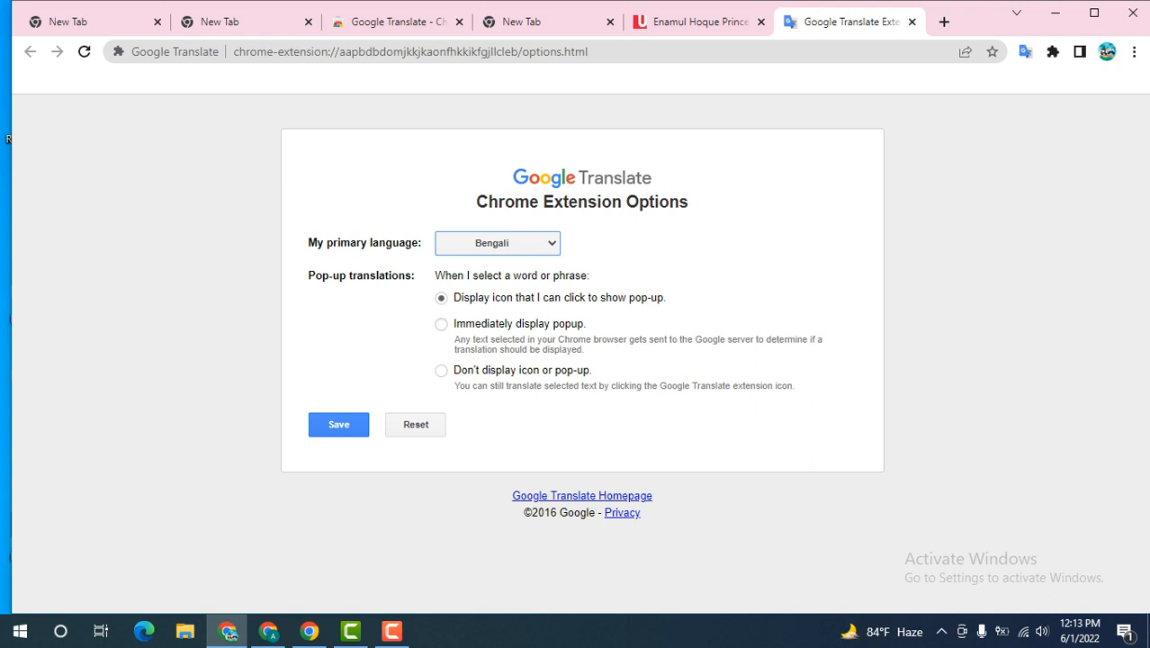
Step: Set pop-up translations to "Immediately display popup", save the extension options and close the options page
{"action": "left_click", "coordinate": [440, 324]}
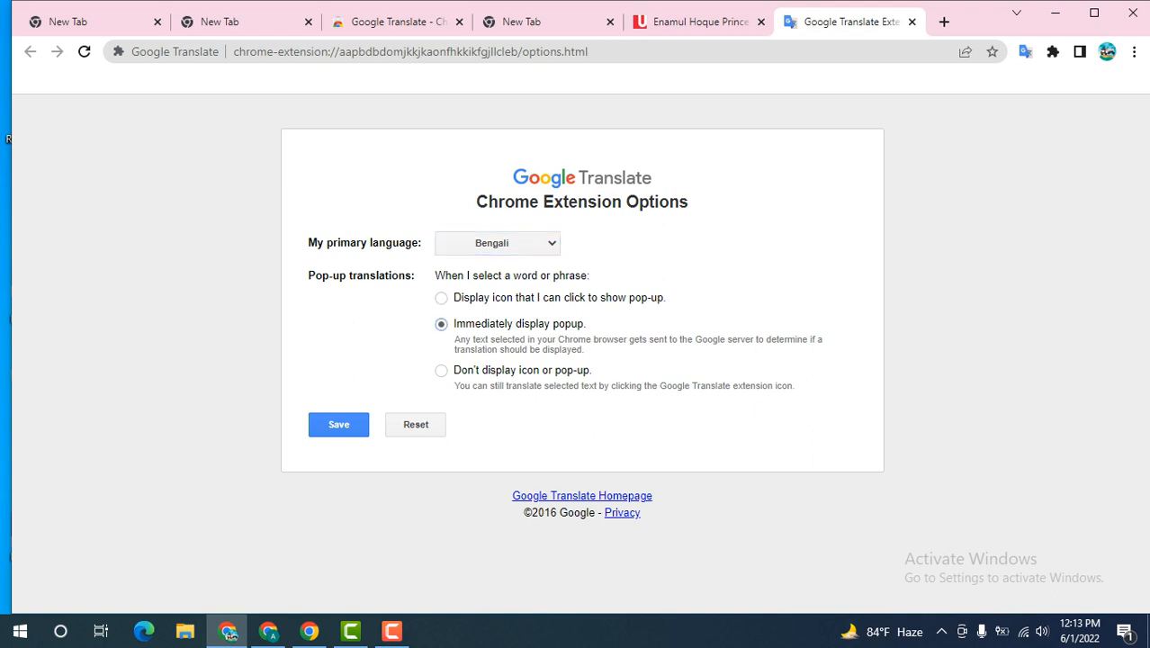
{"action": "left_click", "coordinate": [338, 424]}
{"action": "left_click", "coordinate": [911, 21]}
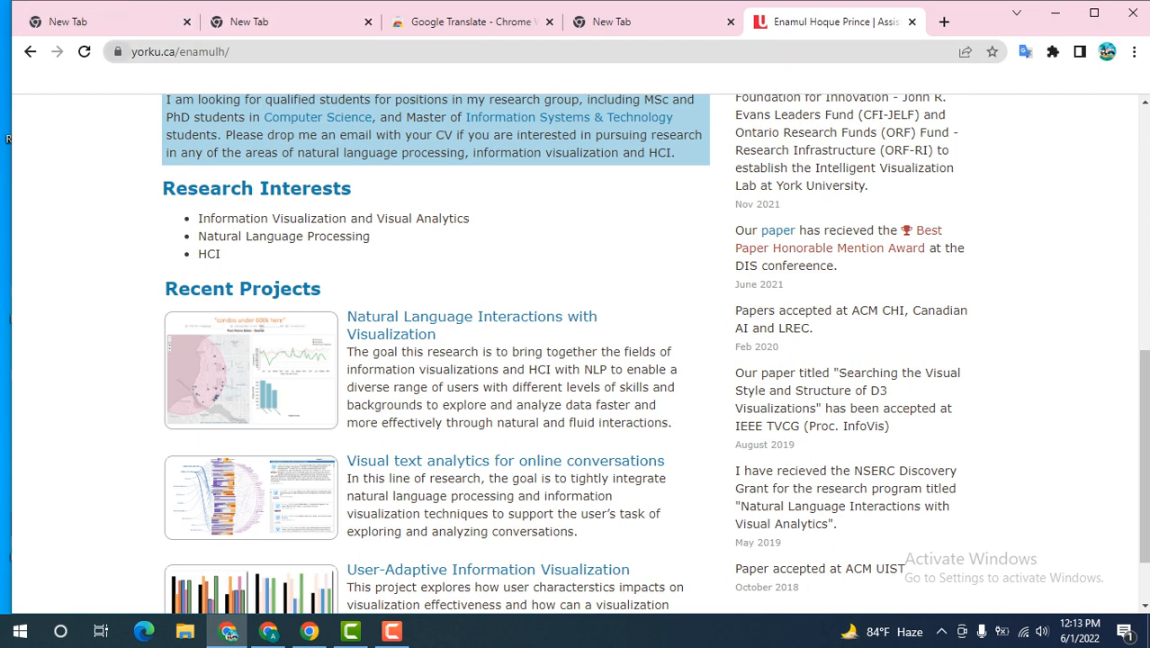
Step: Reload the yorku.ca page, translate the project title "Natural Language Interactions with Visualization" by selecting it, and dismiss the translation
{"action": "left_click", "coordinate": [84, 52]}
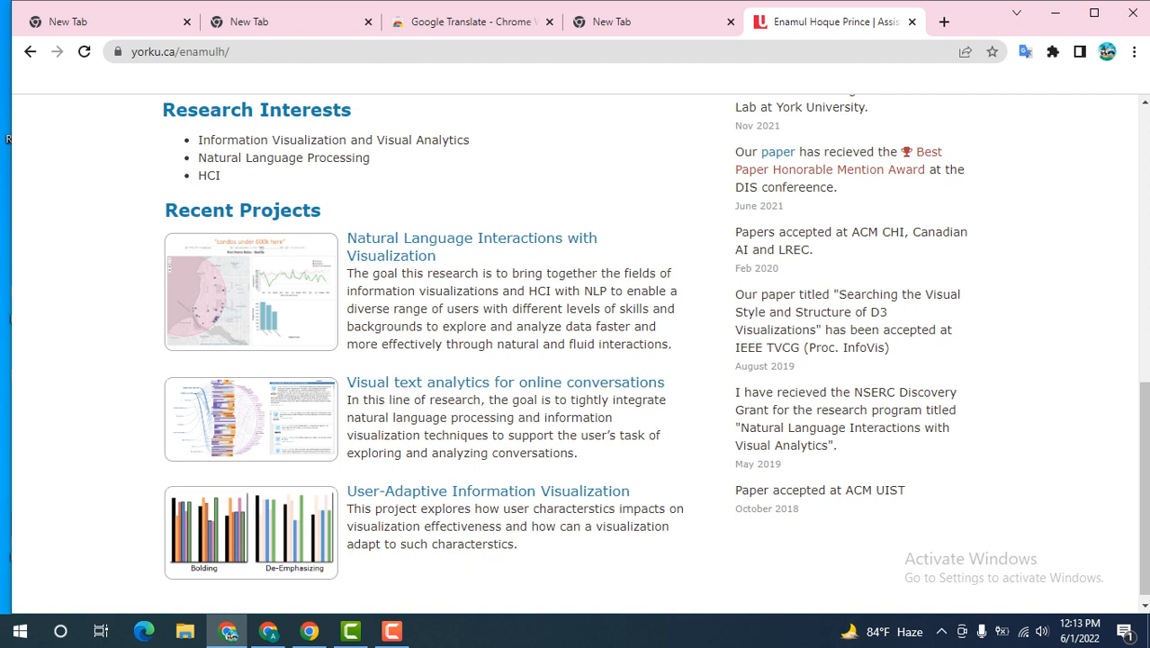
{"action": "left_click_drag", "start_coordinate": [597, 238], "coordinate": [400, 256]}
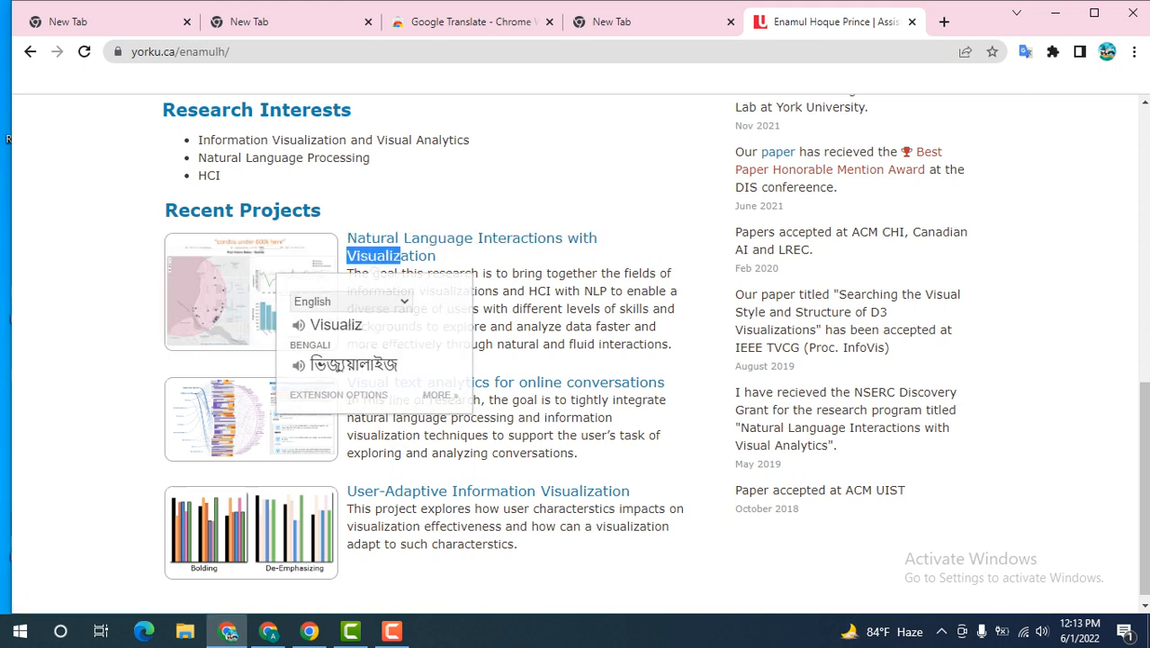
{"action": "left_click", "coordinate": [504, 258]}
{"action": "left_click_drag", "start_coordinate": [348, 236], "coordinate": [435, 256]}
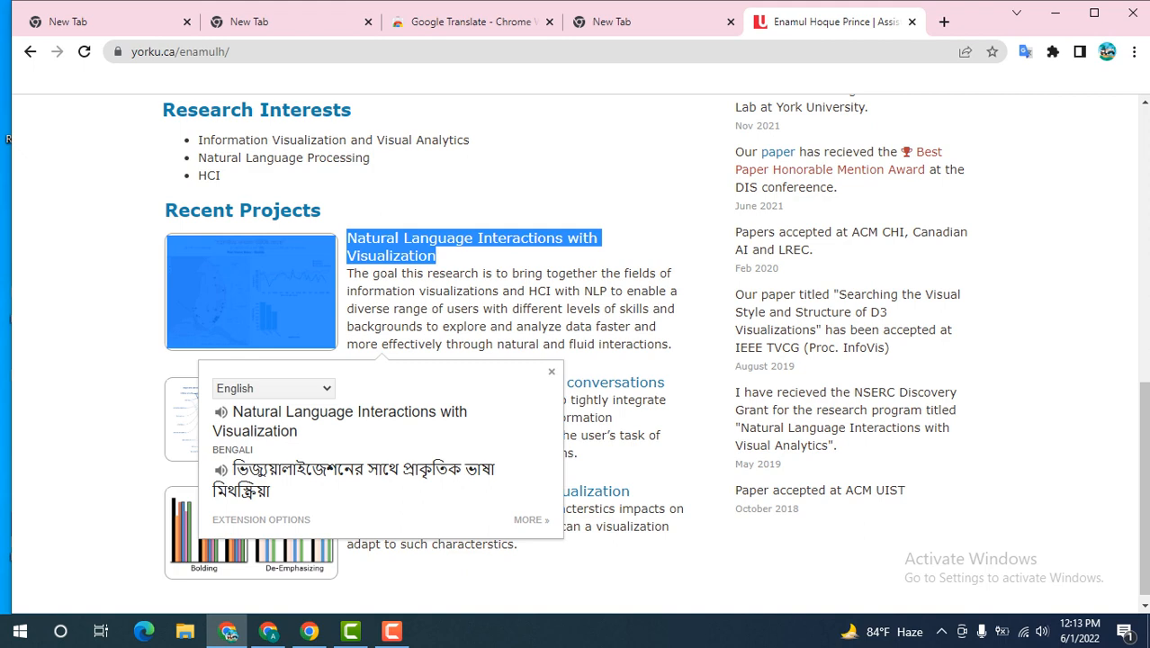
{"action": "left_click", "coordinate": [621, 464]}
Step: Translate the word "conversations" in the "Visual text analytics for online conversations" title by selecting it, and close the translation pop-up
{"action": "scroll", "coordinate": [576, 346], "scroll_direction": "down", "scroll_amount": 1}
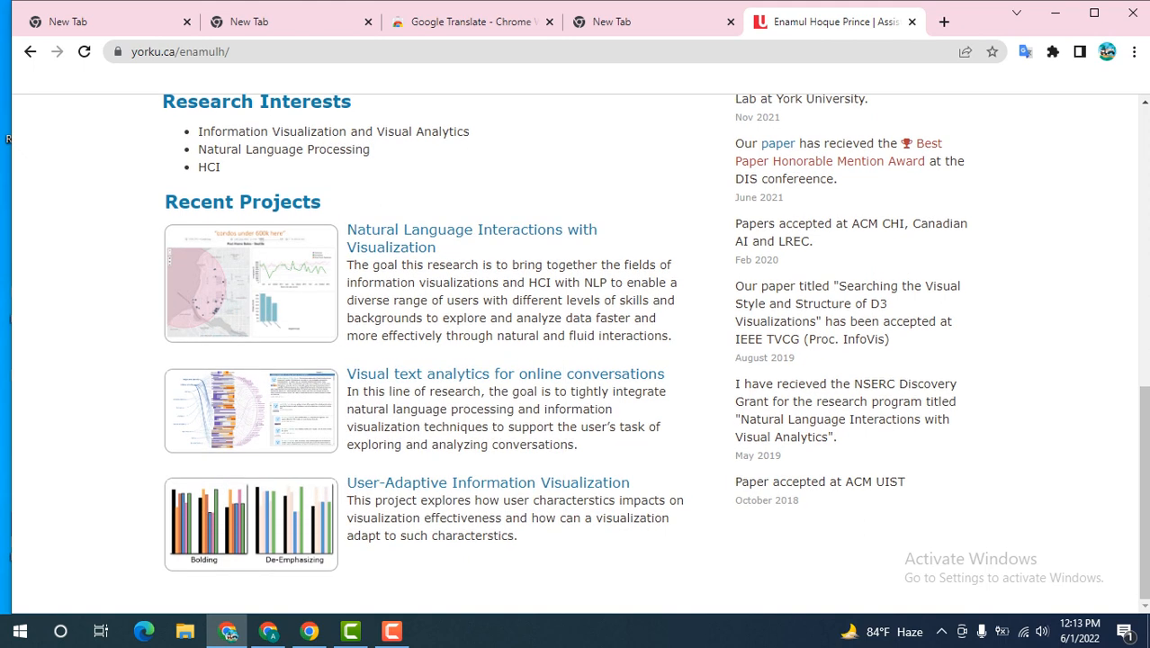
{"action": "left_click_drag", "start_coordinate": [664, 373], "coordinate": [567, 373]}
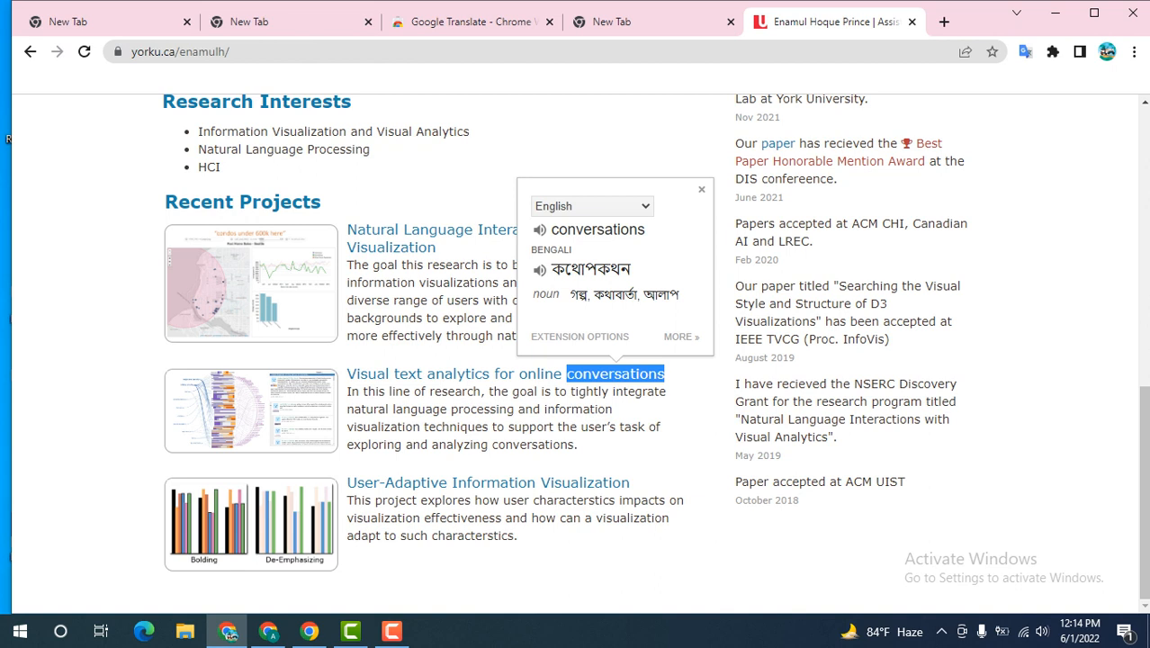
{"action": "left_click", "coordinate": [702, 190]}
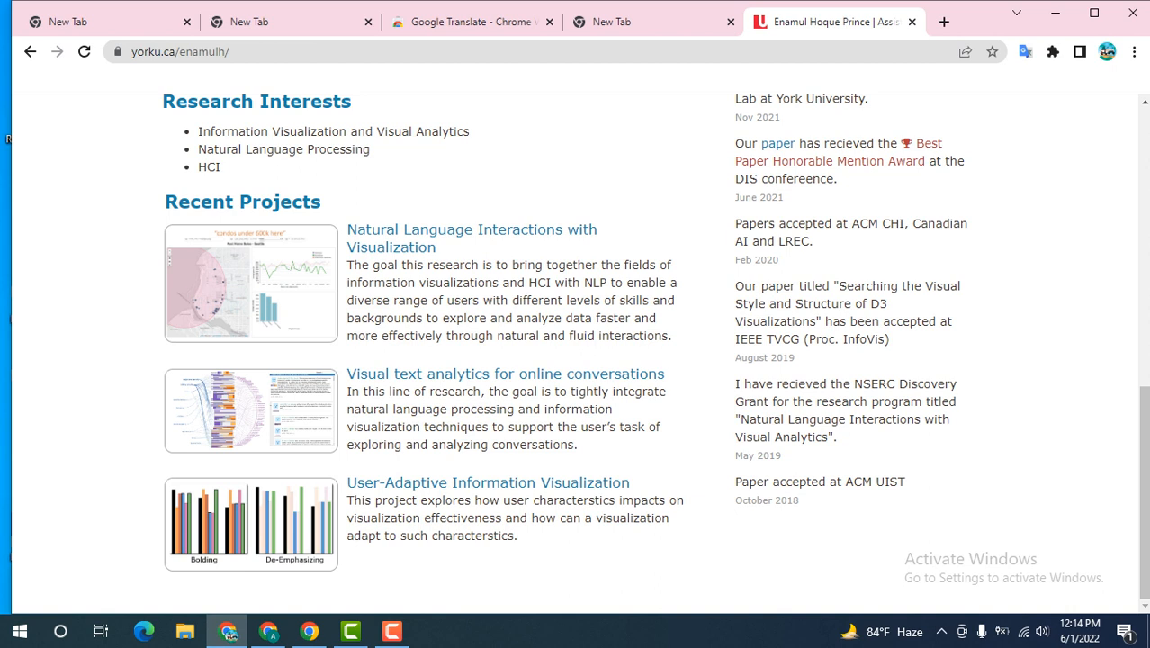
{"action": "mouse_move", "coordinate": [392, 631]}
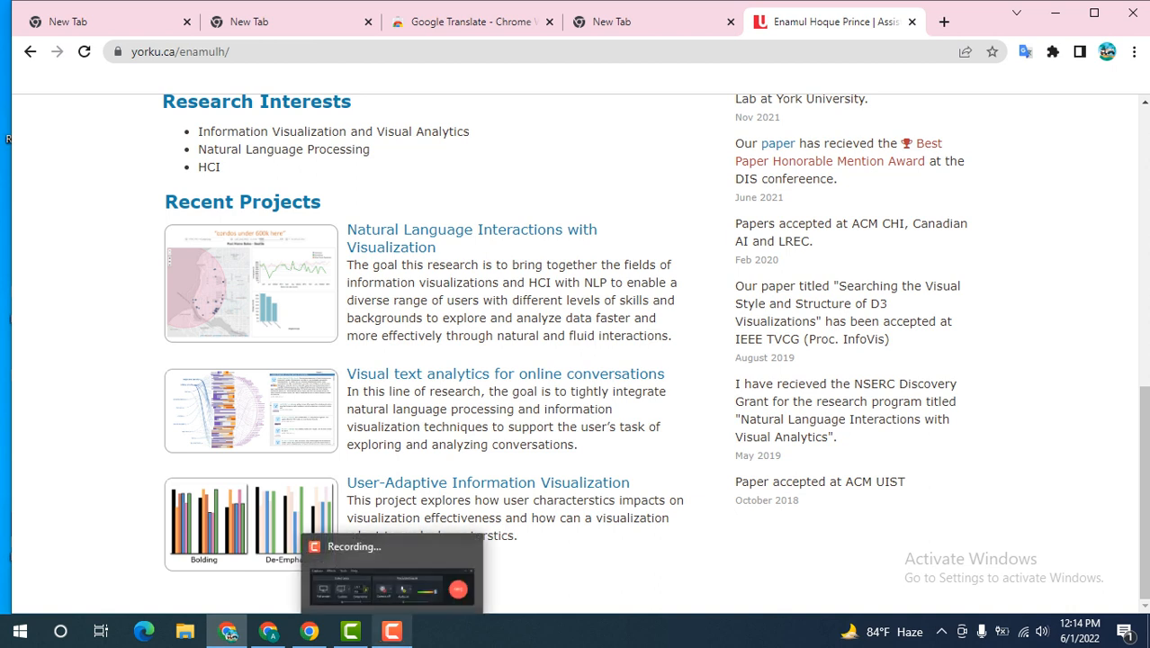
{"action": "left_click", "coordinate": [391, 632]}
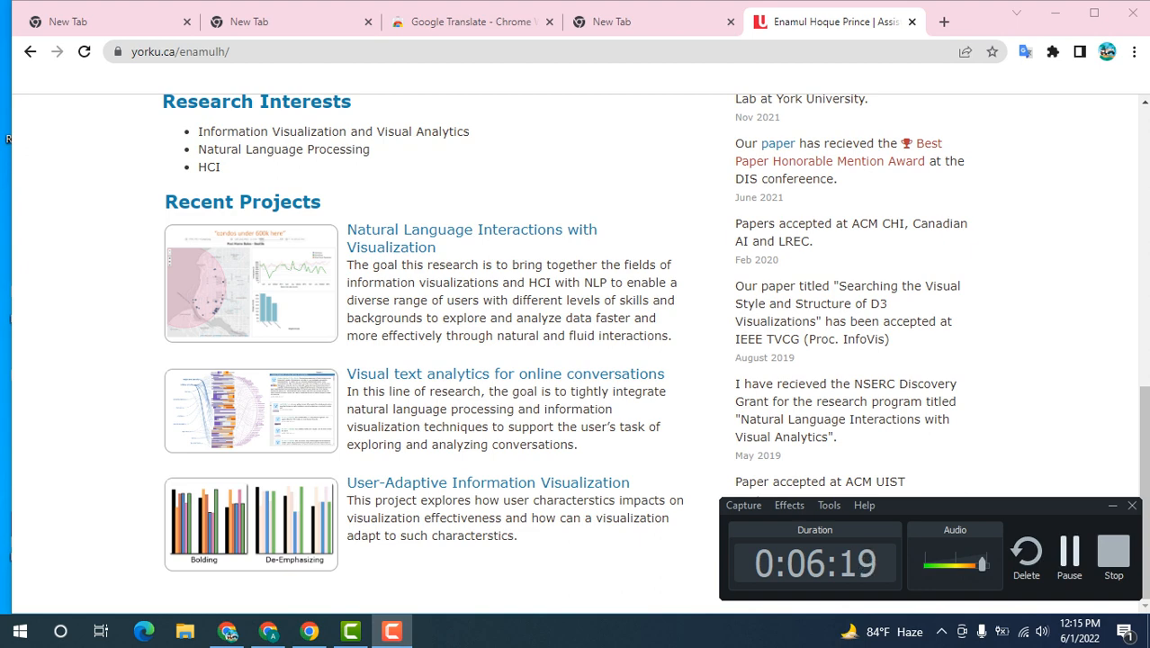